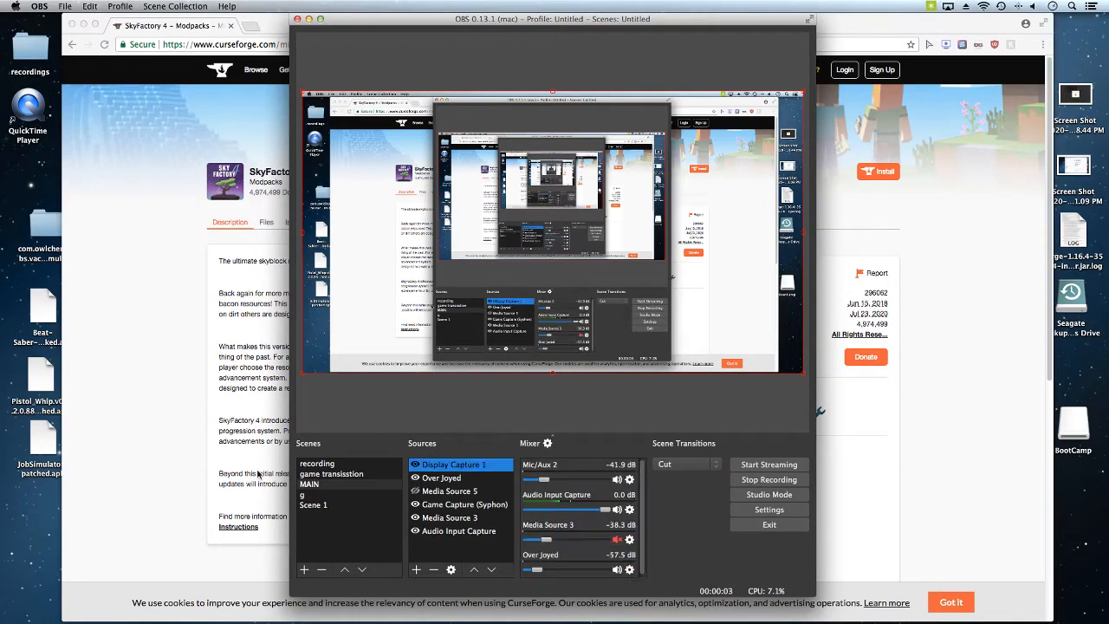
- Tuck the OBS recording window away and make Chrome with the SkyFactory 4 page active
left_click(189, 413)
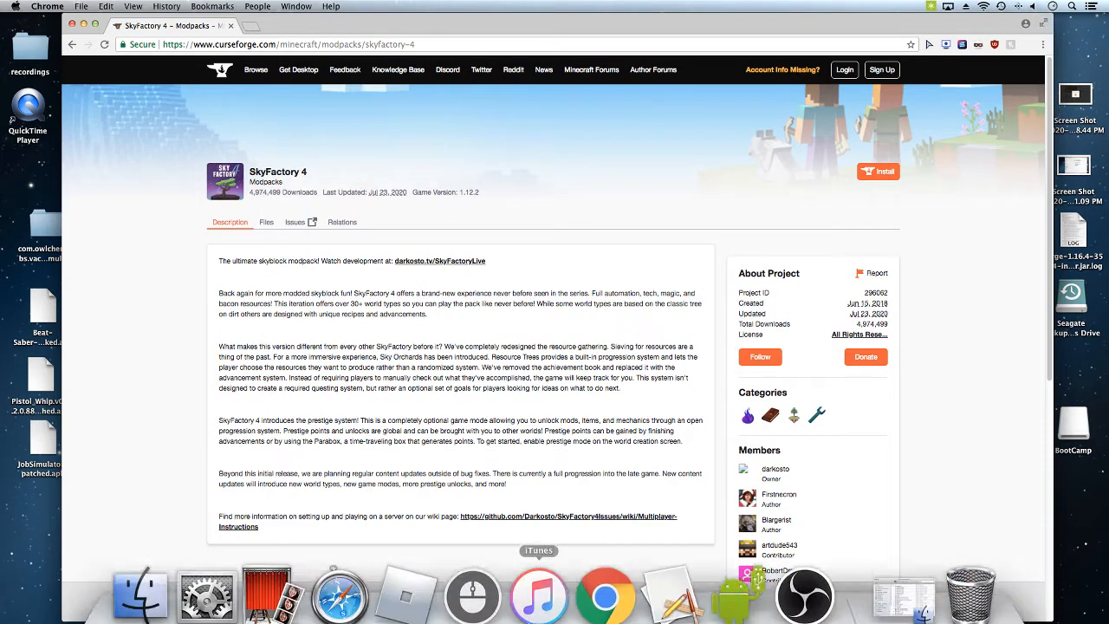
left_click(802, 571)
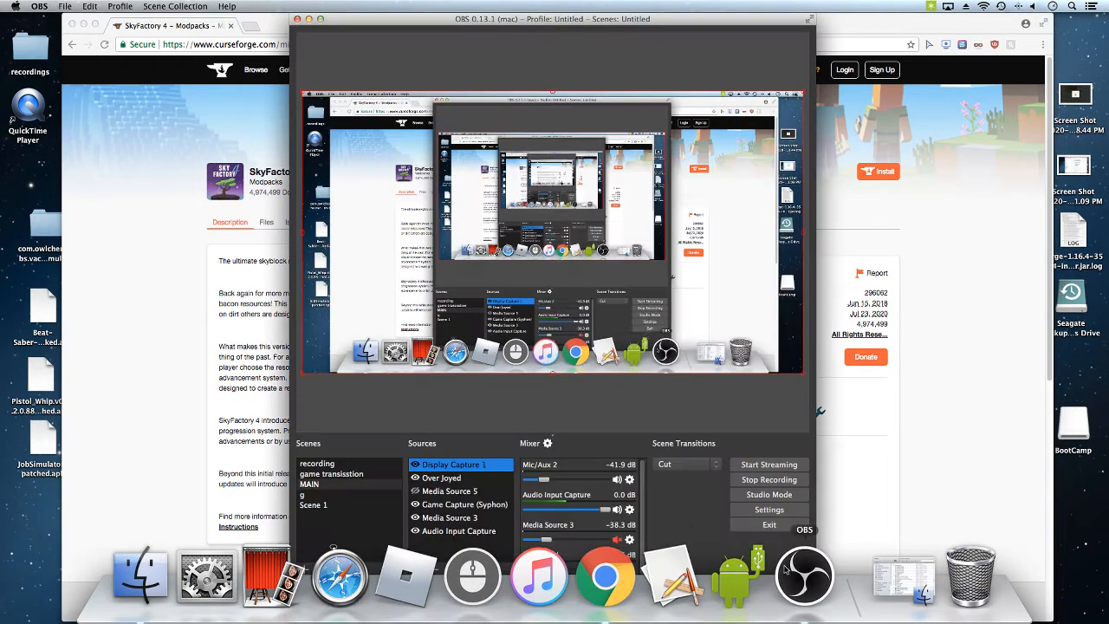
left_click(308, 19)
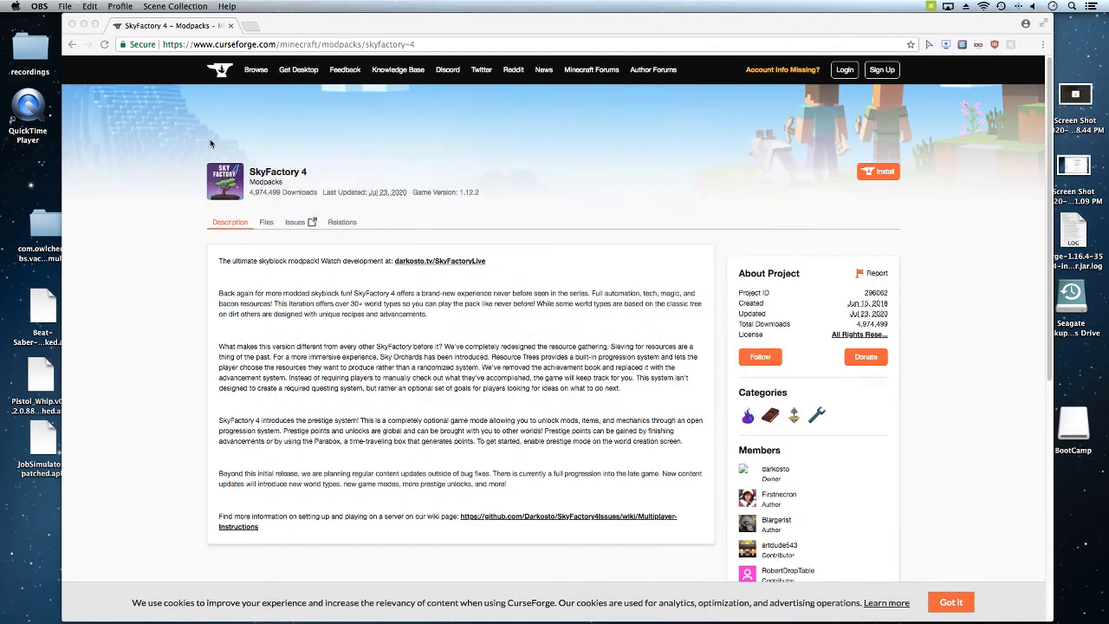
left_click(190, 350)
scroll(256, 286, "down", 5)
scroll(282, 272, "up", 5)
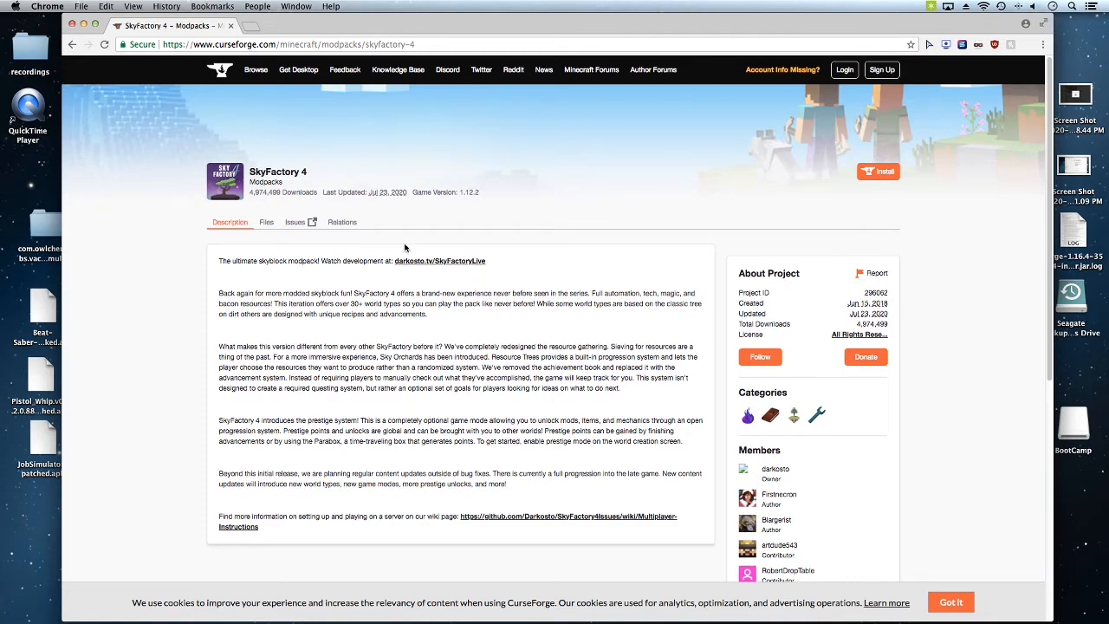
scroll(424, 246, "down", 5)
scroll(426, 245, "up", 5)
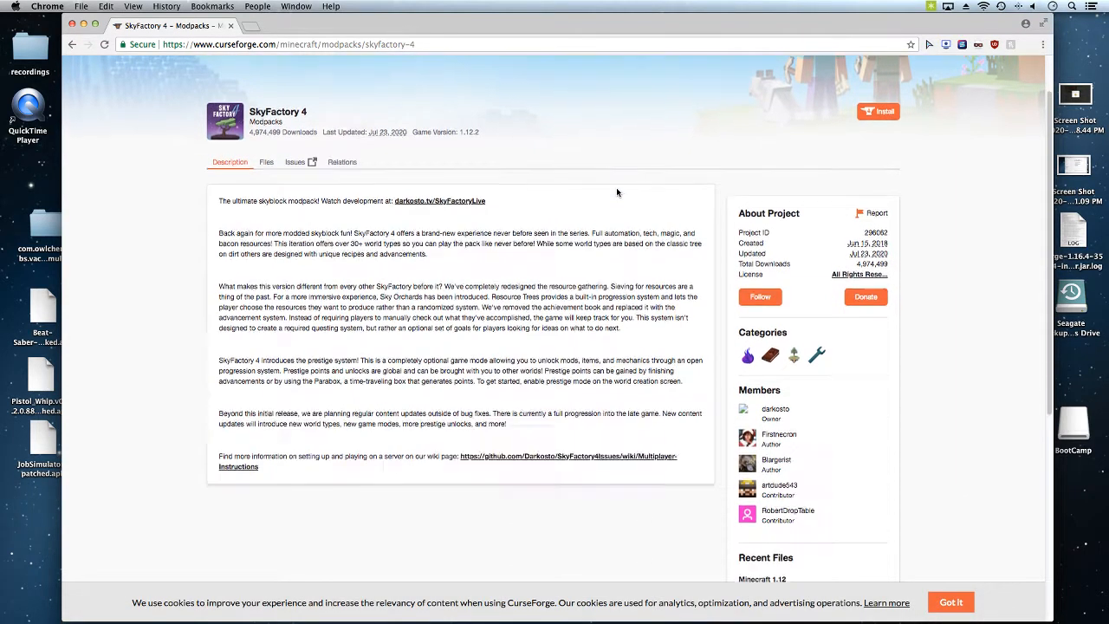
- Show the SkyFactory 4 Files listing with the 4.2.2 main and server files
left_click(267, 223)
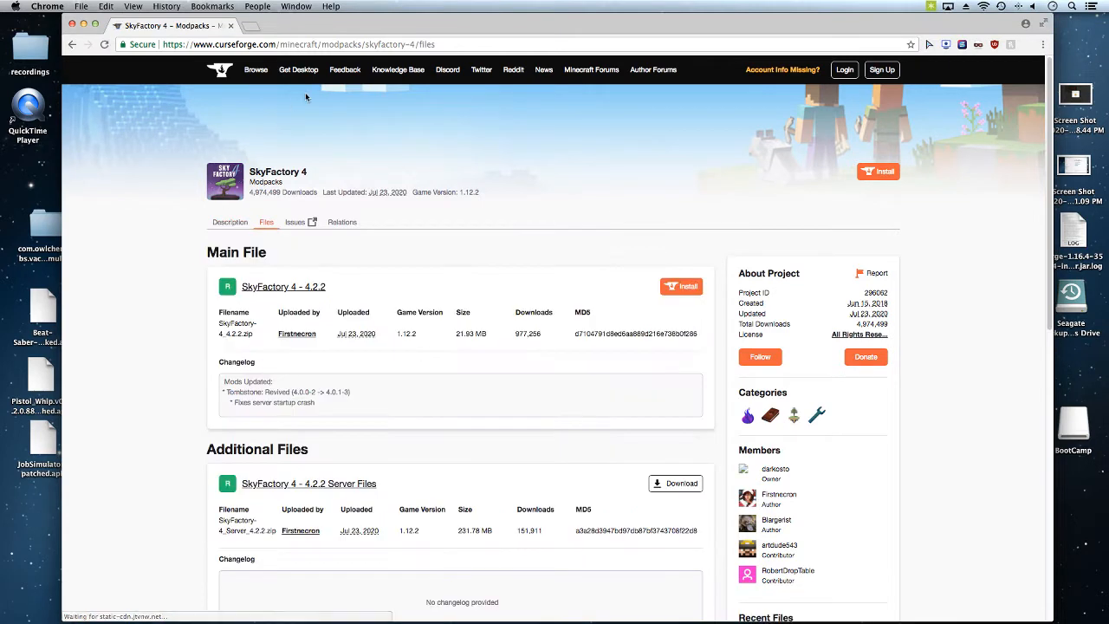
scroll(319, 295, "down", 2)
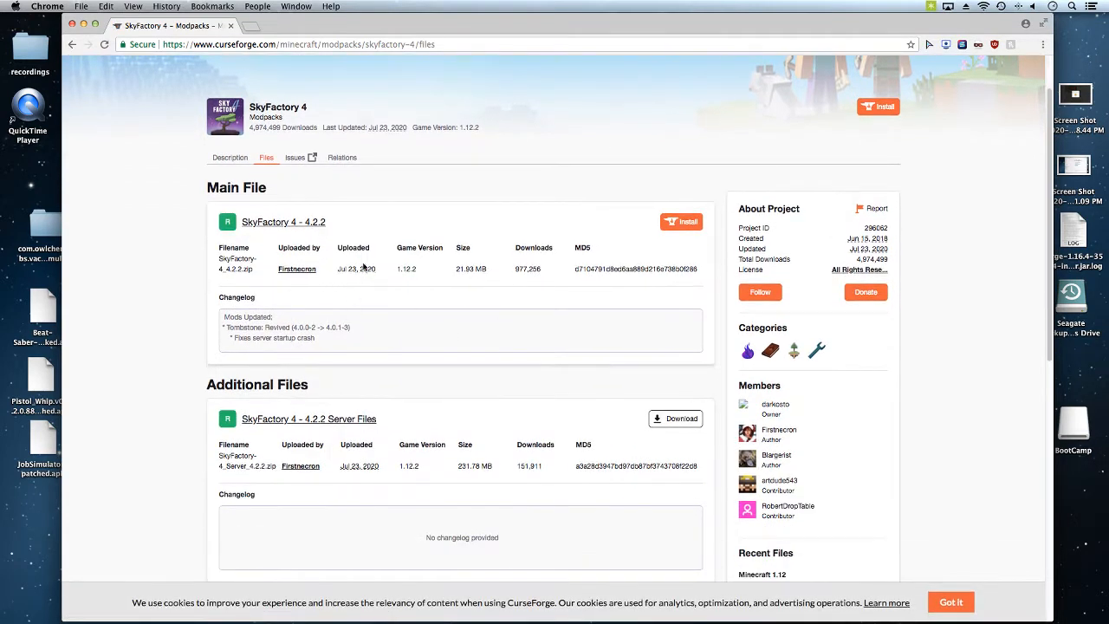
scroll(281, 230, "down", 2)
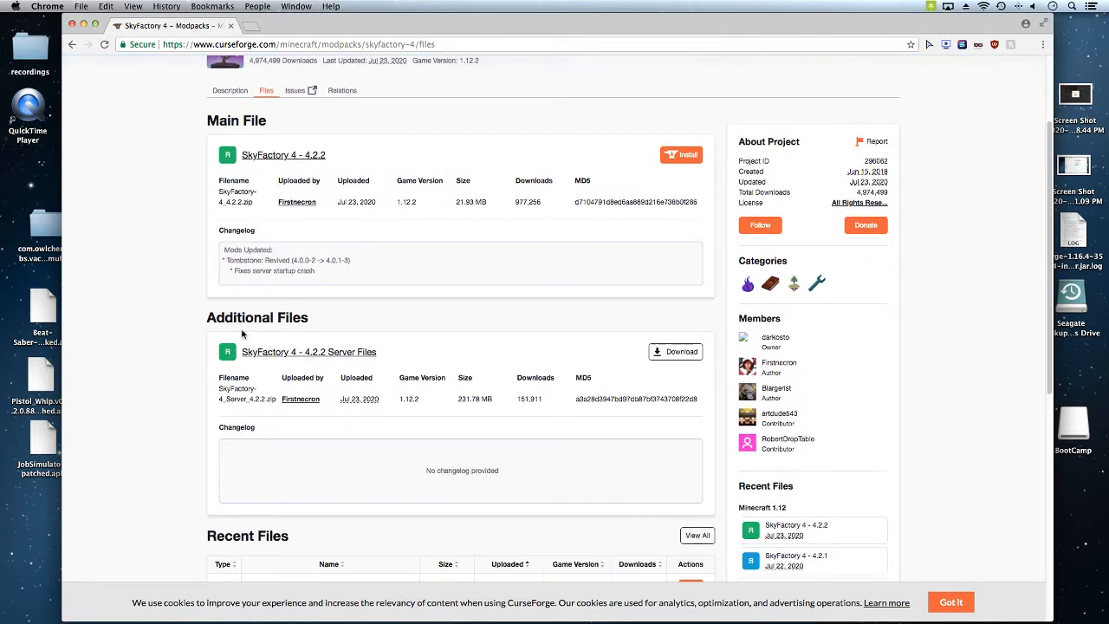
left_click_drag(207, 320, 312, 320)
left_click(239, 357)
left_click_drag(239, 357, 383, 353)
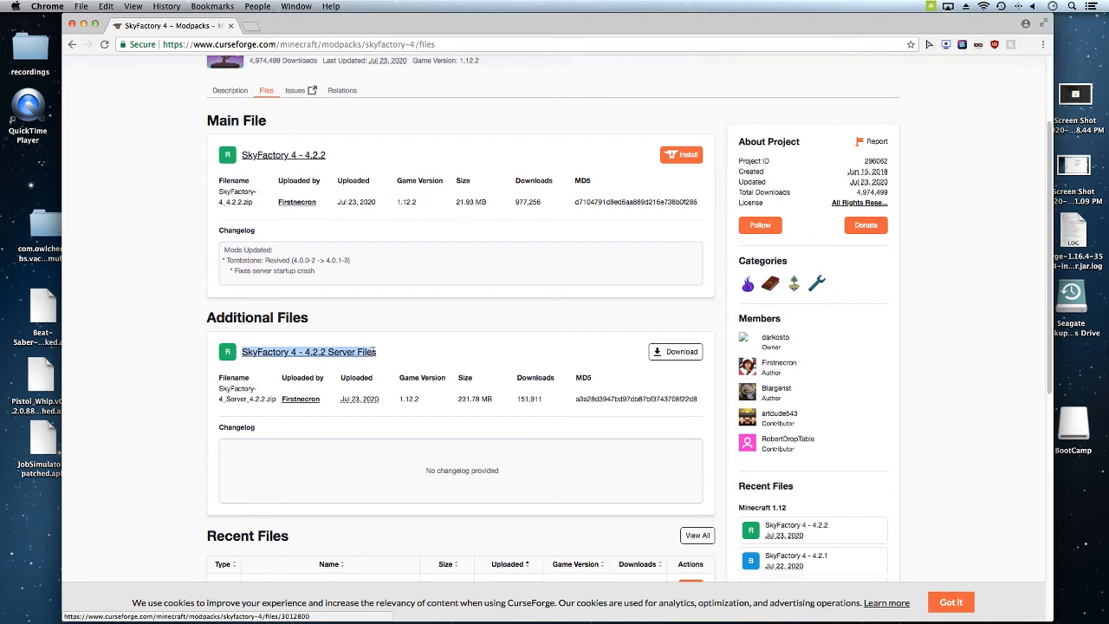
left_click(559, 352)
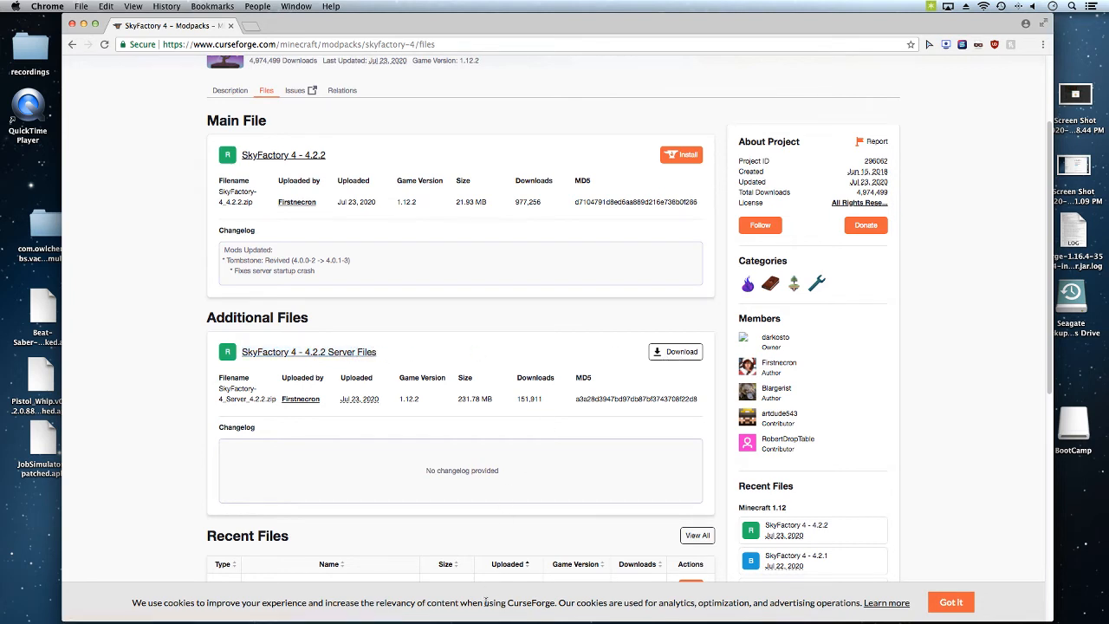
- Show Downloads in Finder and select the SkyFactory-4_Server_4.2.2 folder
left_click(139, 593)
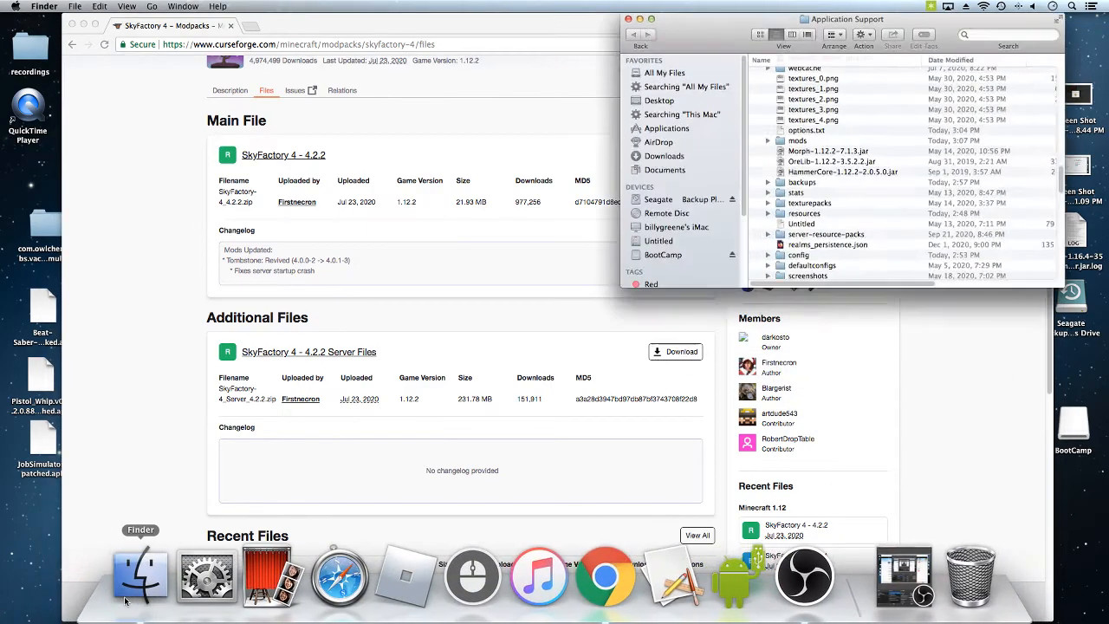
left_click_drag(720, 19, 646, 48)
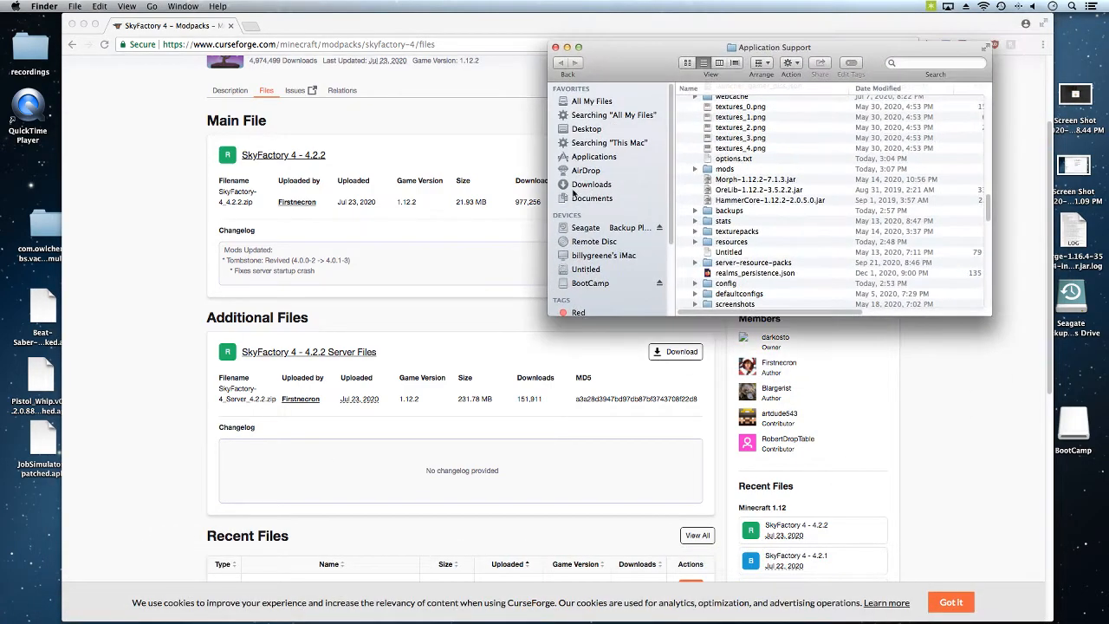
left_click(576, 185)
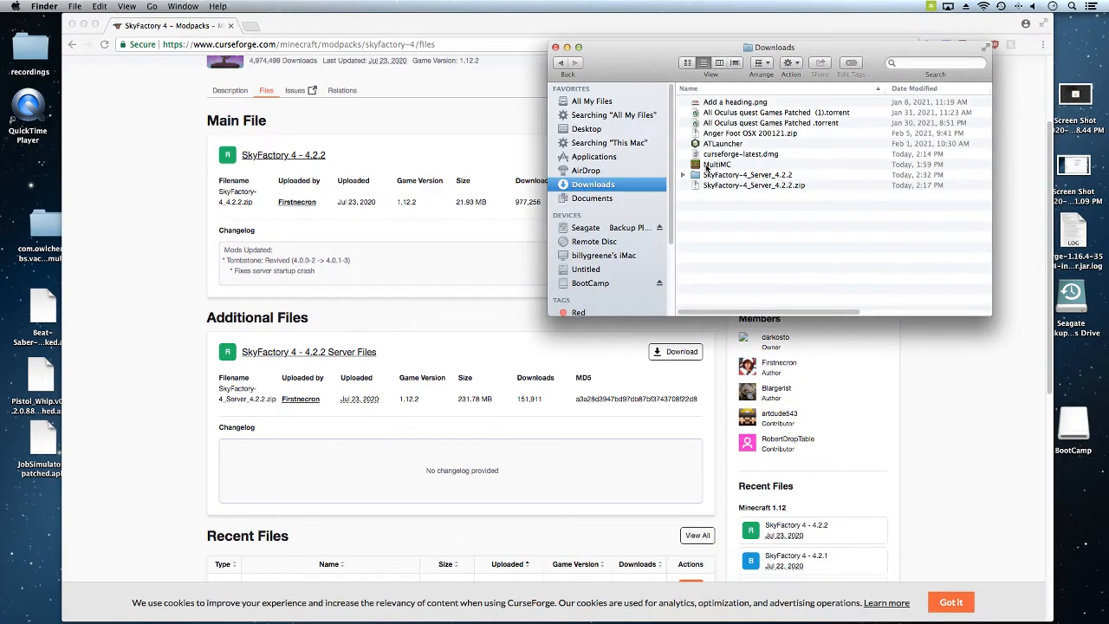
left_click(706, 165)
left_click(711, 144)
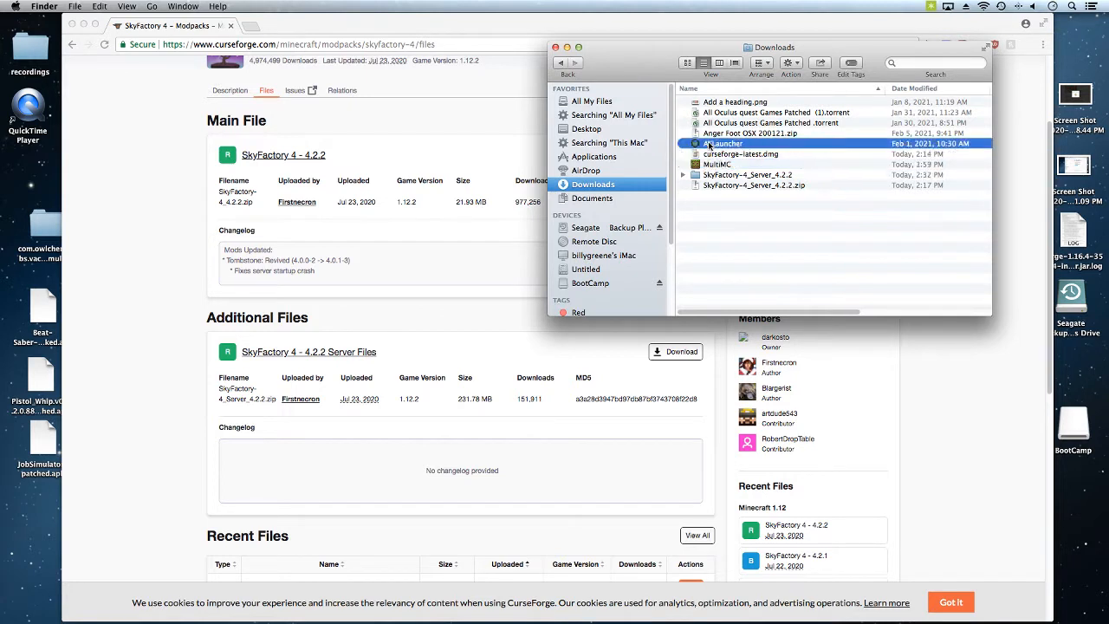
left_click(725, 187)
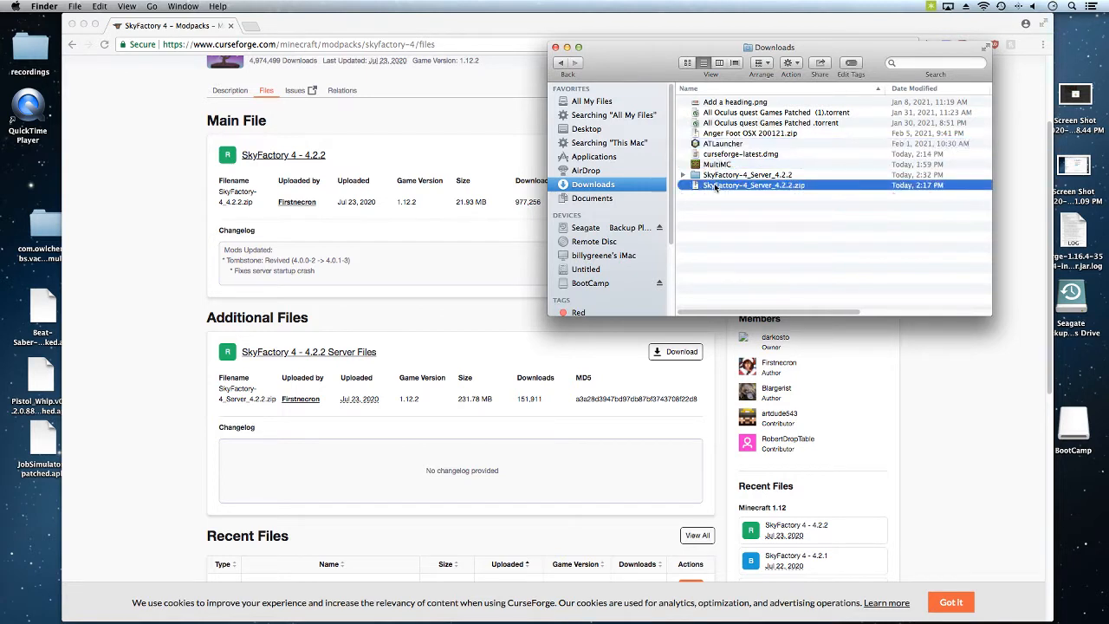
left_click(696, 177)
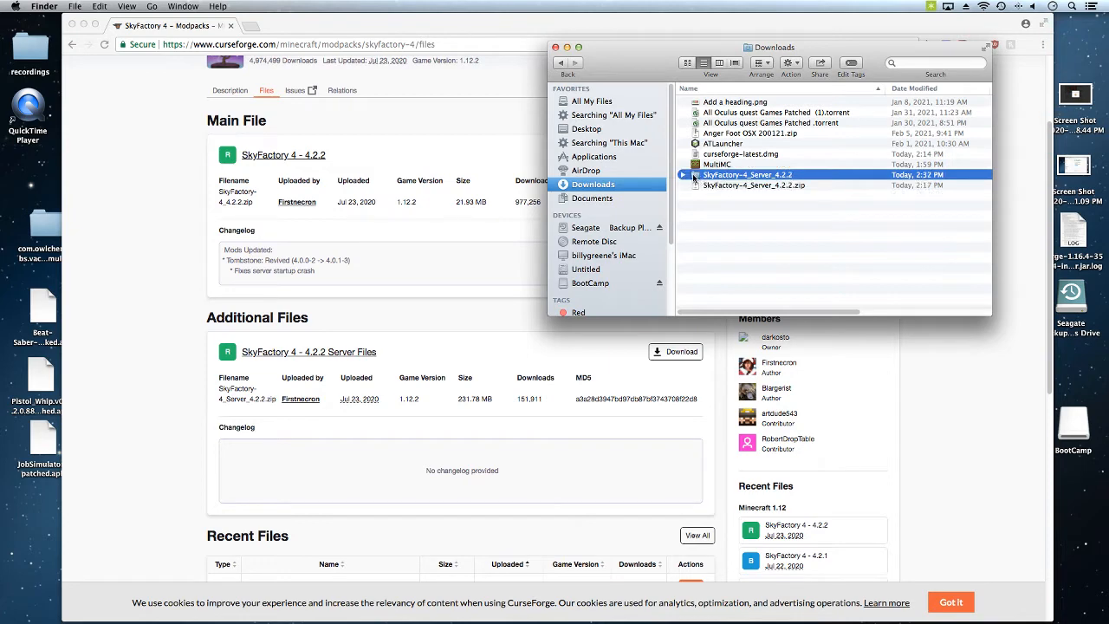
- Expand the server folder and select the forge-1.12.2-14.23.5.2854-installer.jar
left_click(684, 175)
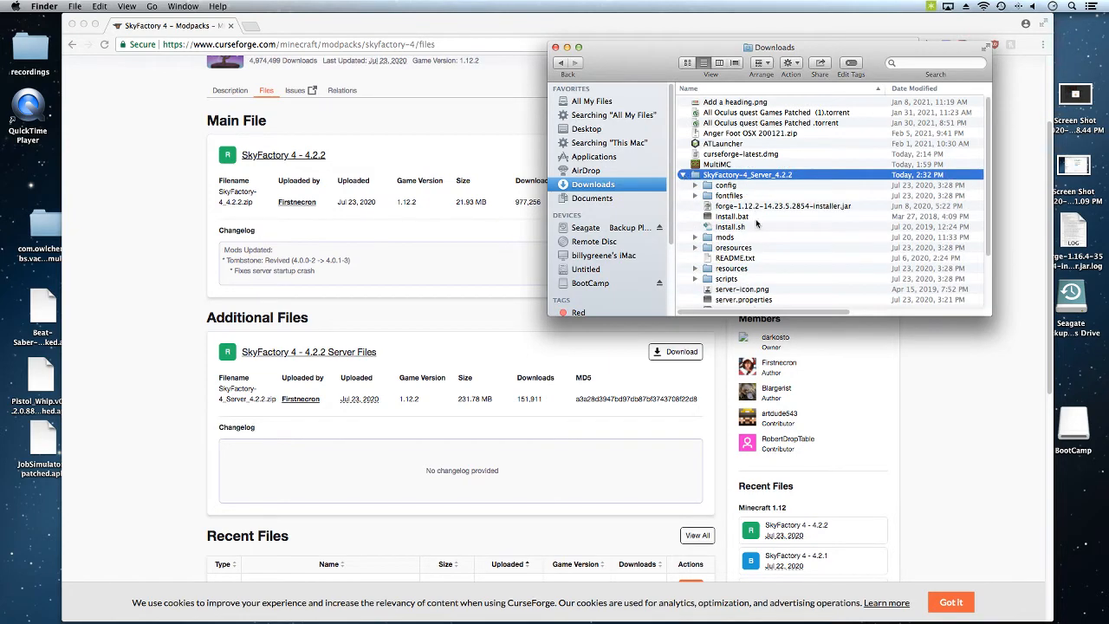
scroll(757, 225, "down", 1)
left_click(682, 172)
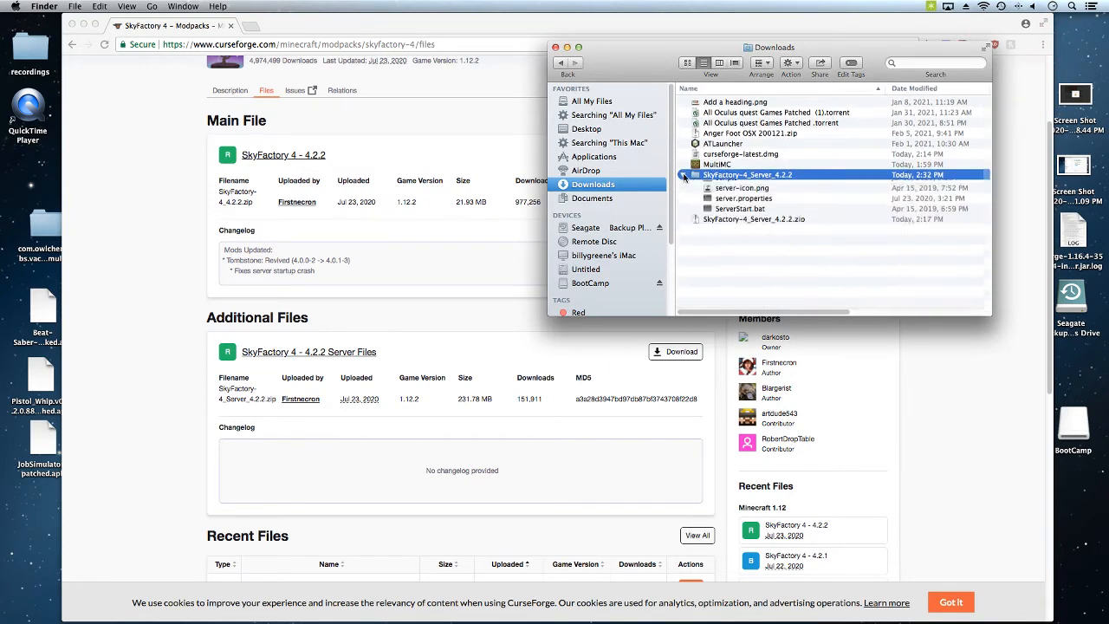
scroll(706, 219, "down", 3)
scroll(706, 219, "down", 2)
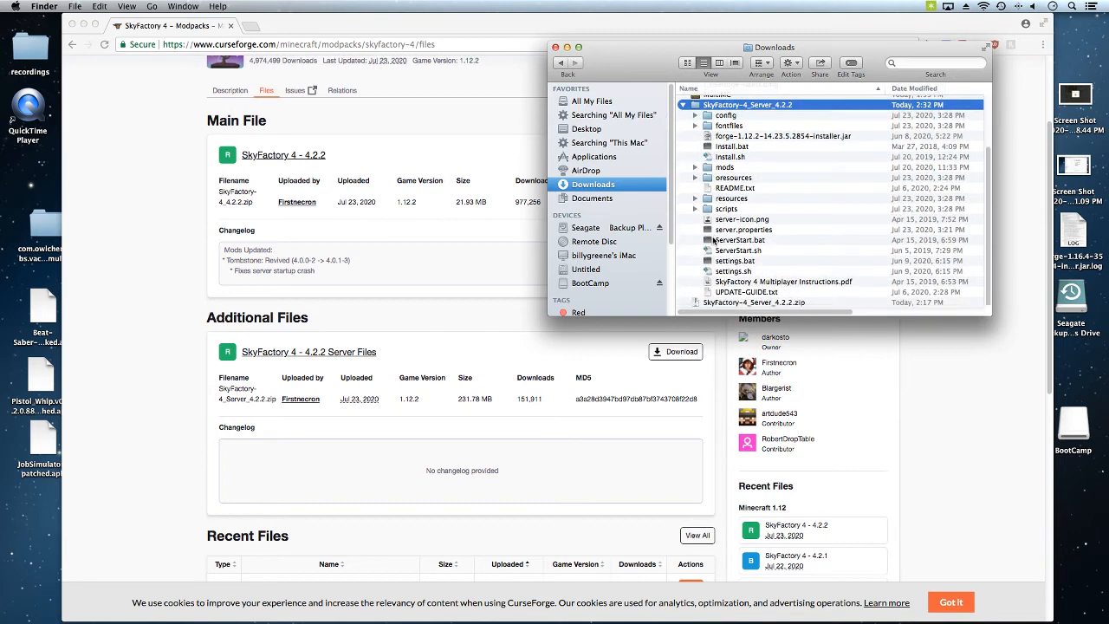
left_click(731, 139)
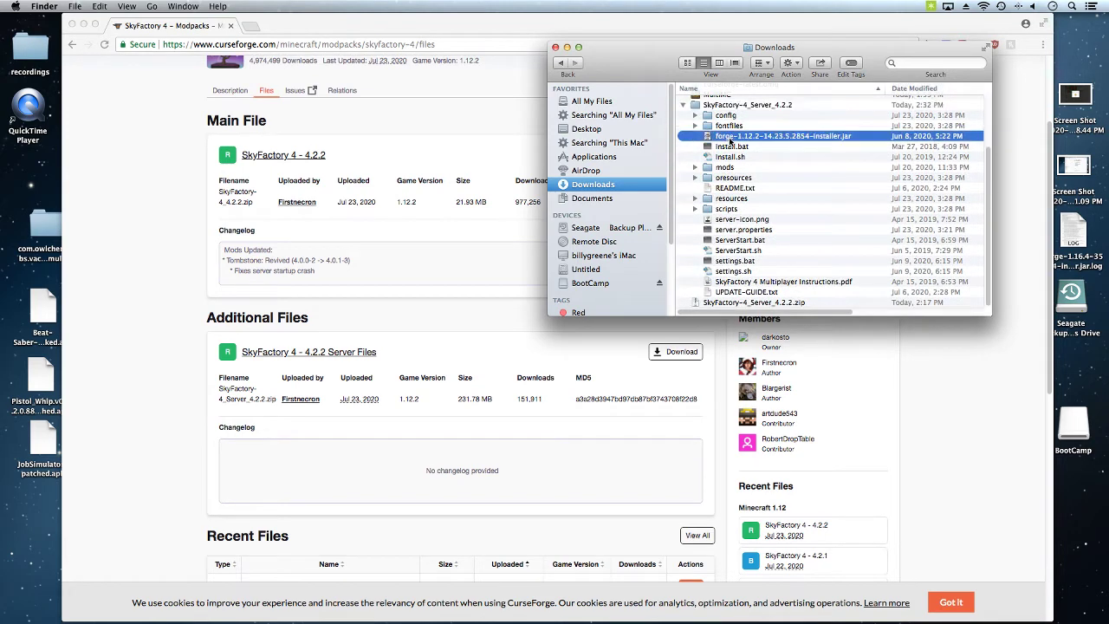
right_click(777, 138)
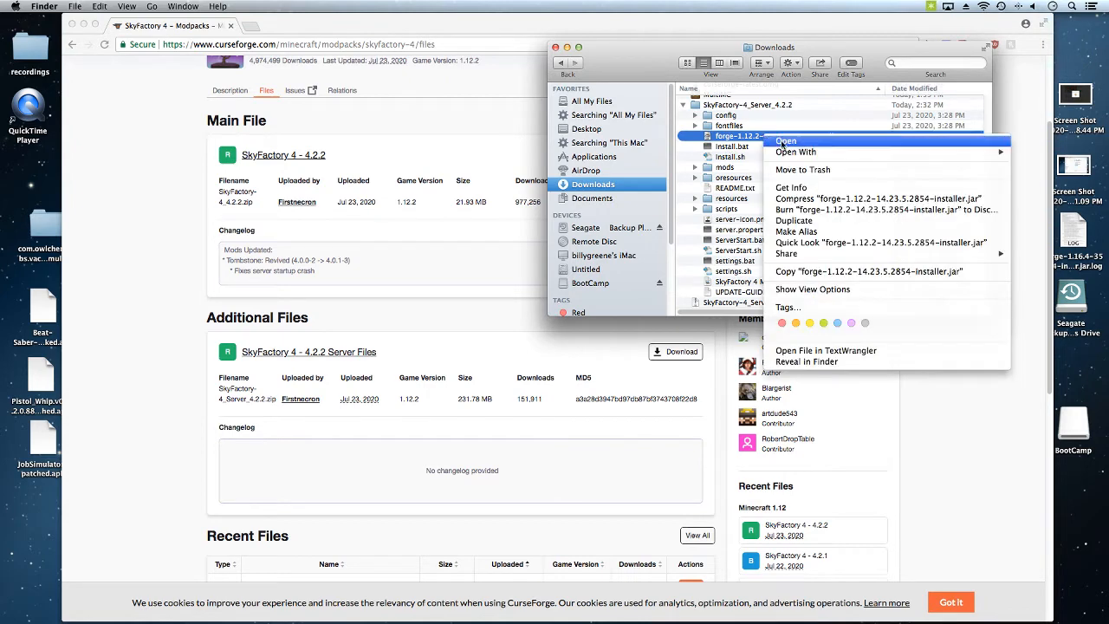
left_click(745, 139)
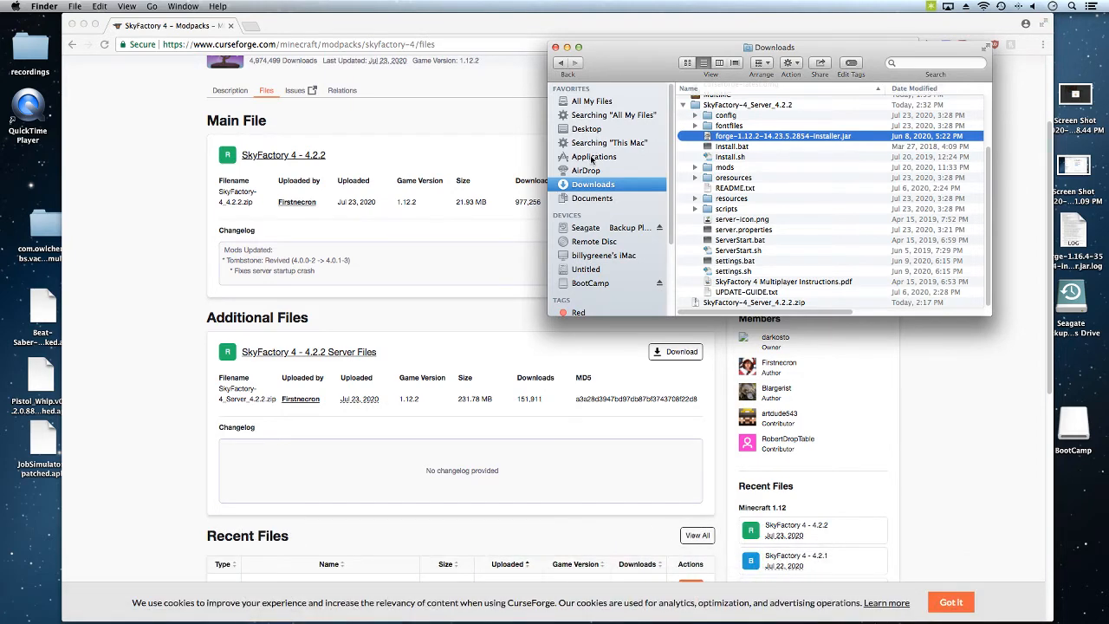
- Launch Minecraft from Finder's Applications folder
left_click(593, 156)
scroll(803, 236, "down", 5)
scroll(780, 243, "down", 5)
scroll(771, 252, "down", 3)
scroll(741, 231, "down", 3)
scroll(741, 232, "up", 5)
scroll(742, 231, "up", 3)
right_click(734, 156)
left_click(760, 156)
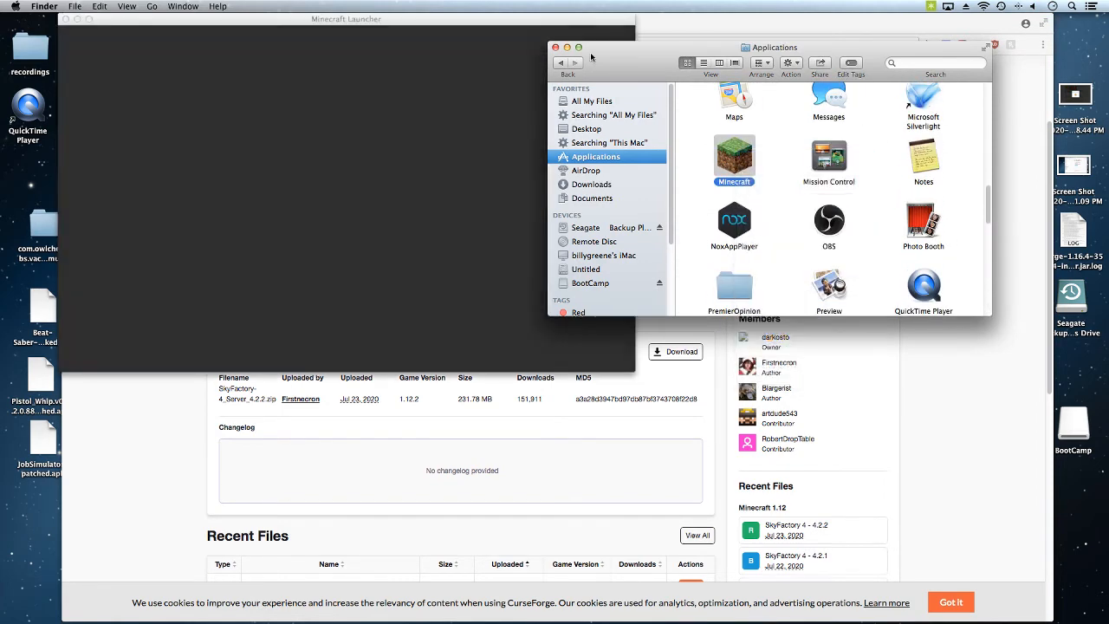
- Dismiss the game crashed notice, view the forge 1.12.2 installation list and close the launcher
left_click(373, 96)
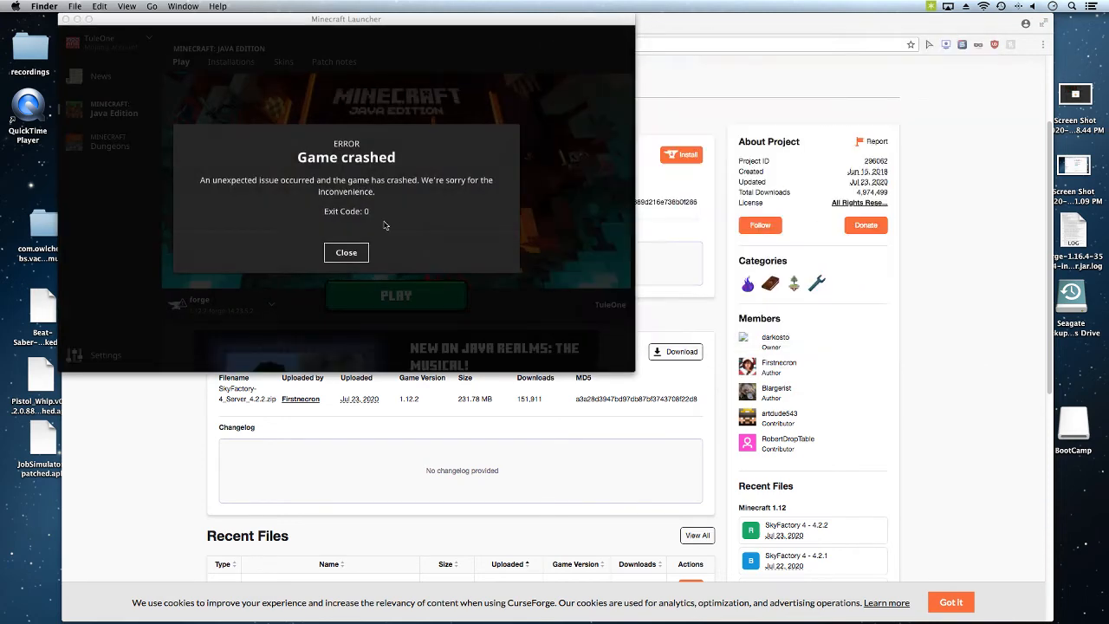
left_click(342, 252)
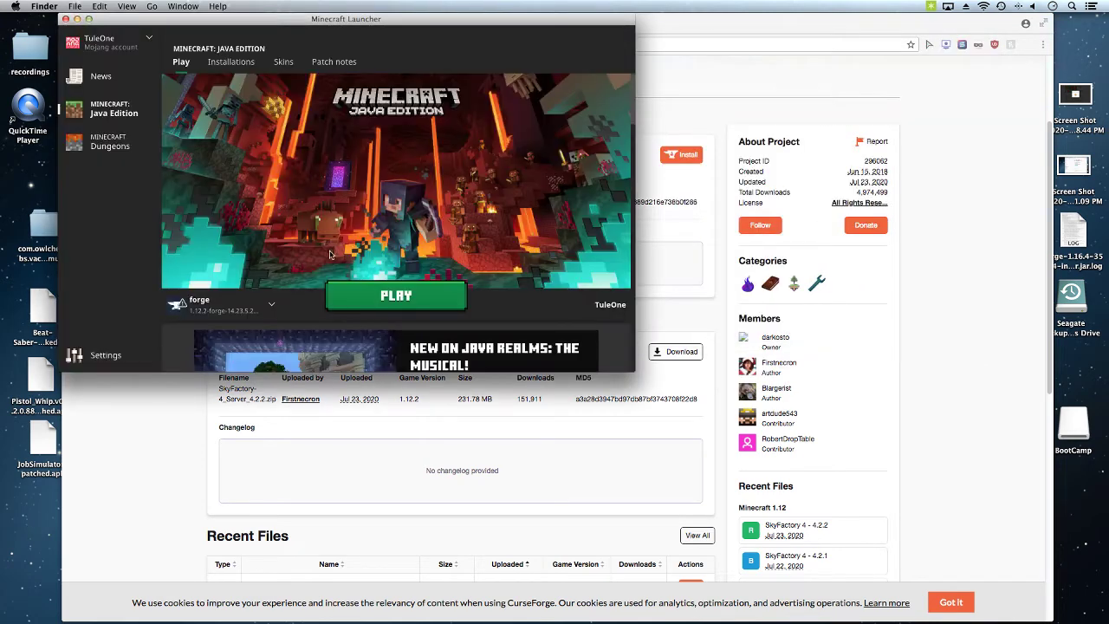
mouse_move(224, 304)
left_click(248, 305)
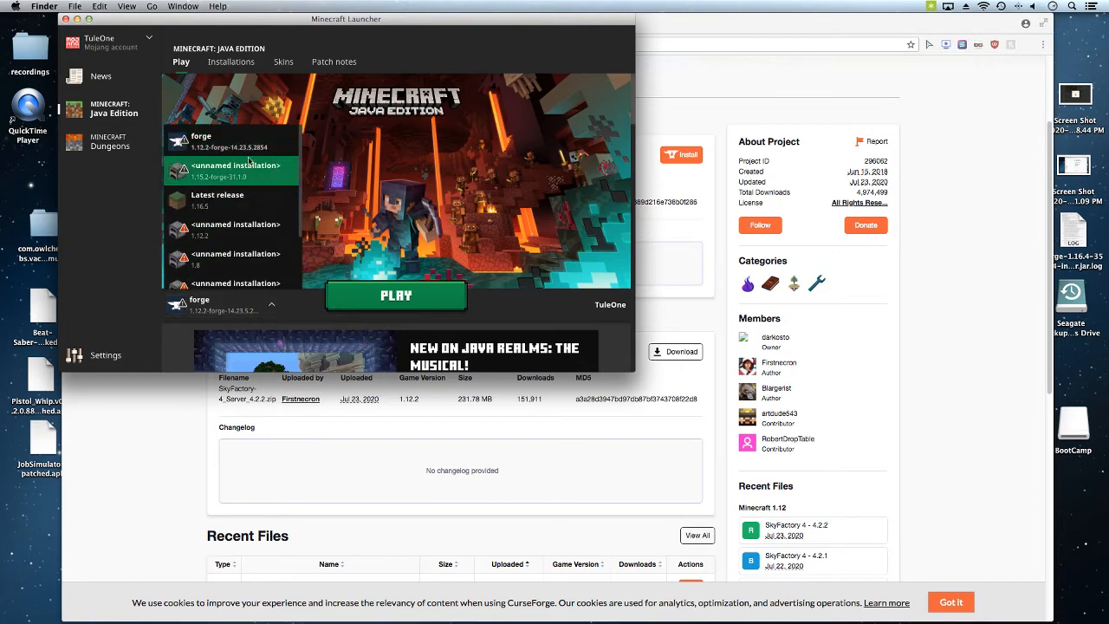
left_click(186, 150)
- Via Finder's Go to Folder, return to Downloads showing the server pack
left_click(66, 19)
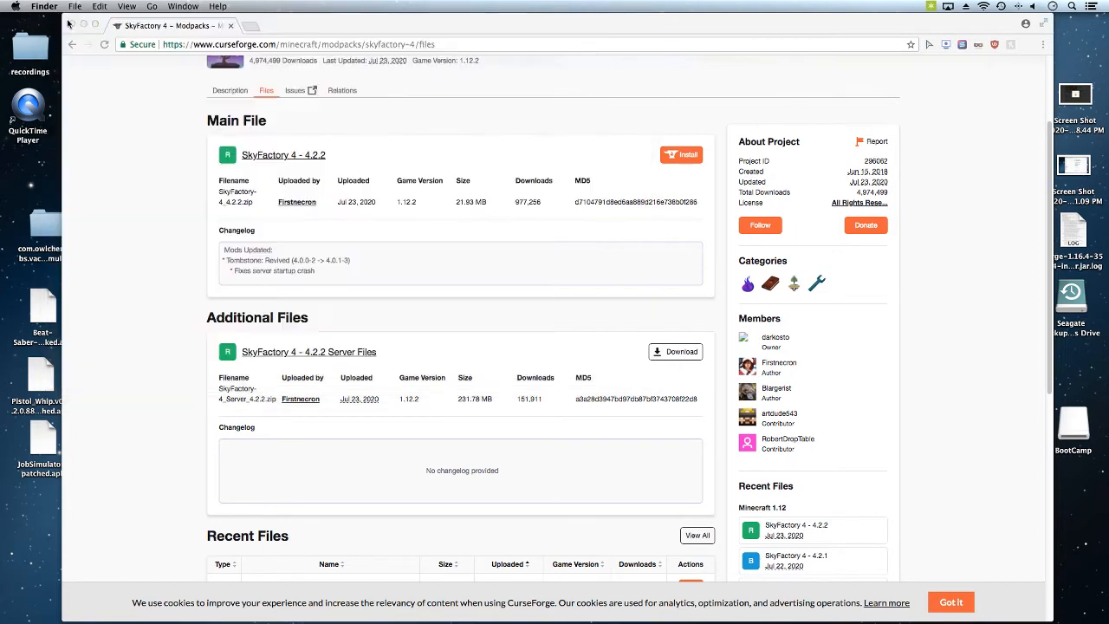
right_click(141, 573)
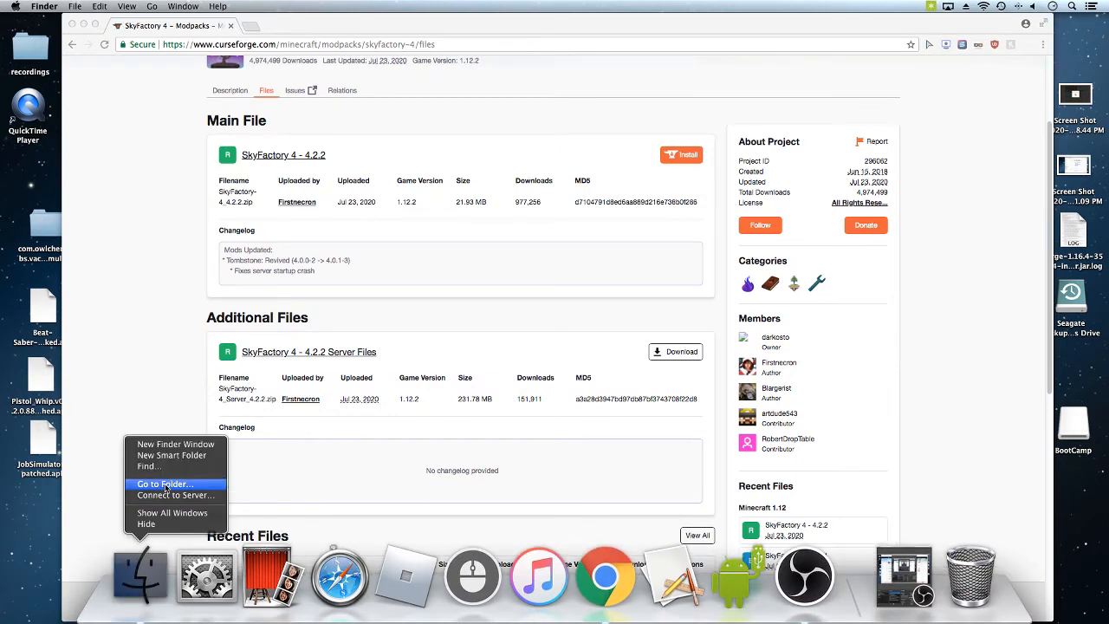
left_click(164, 484)
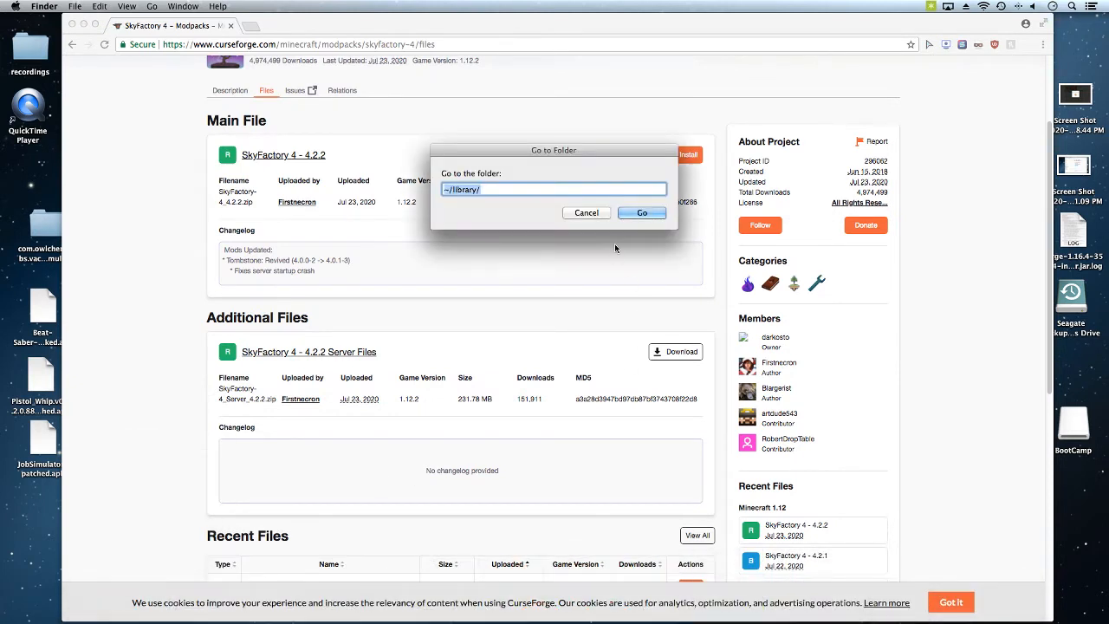
left_click(642, 214)
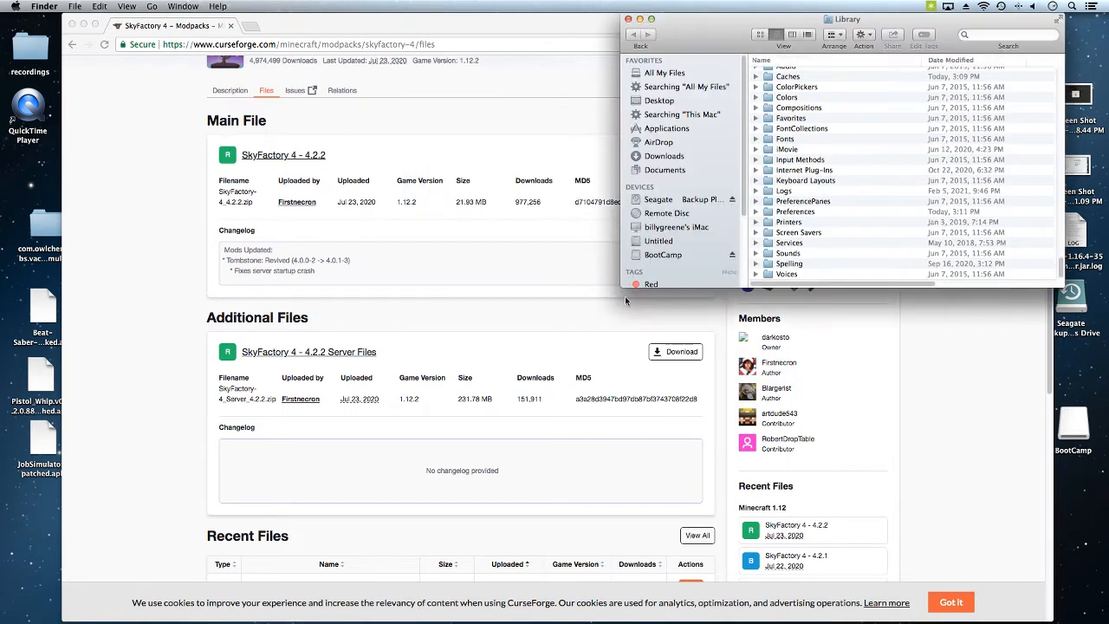
left_click(654, 156)
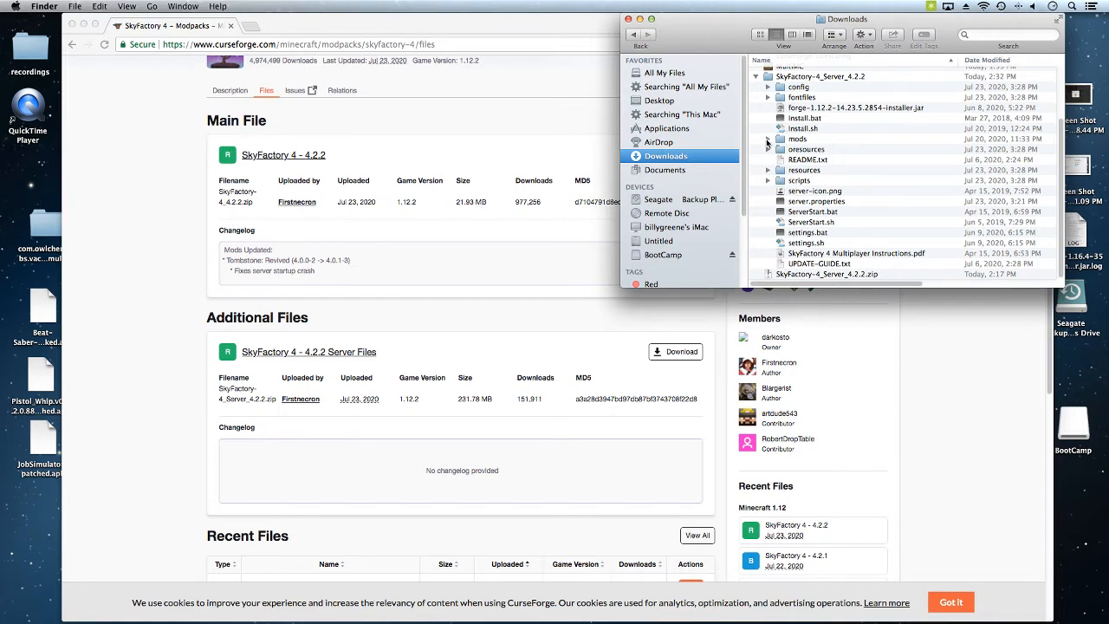
- Select all 202 jars in the server mods folder, Advancement_Book through zenstages
left_click(768, 140)
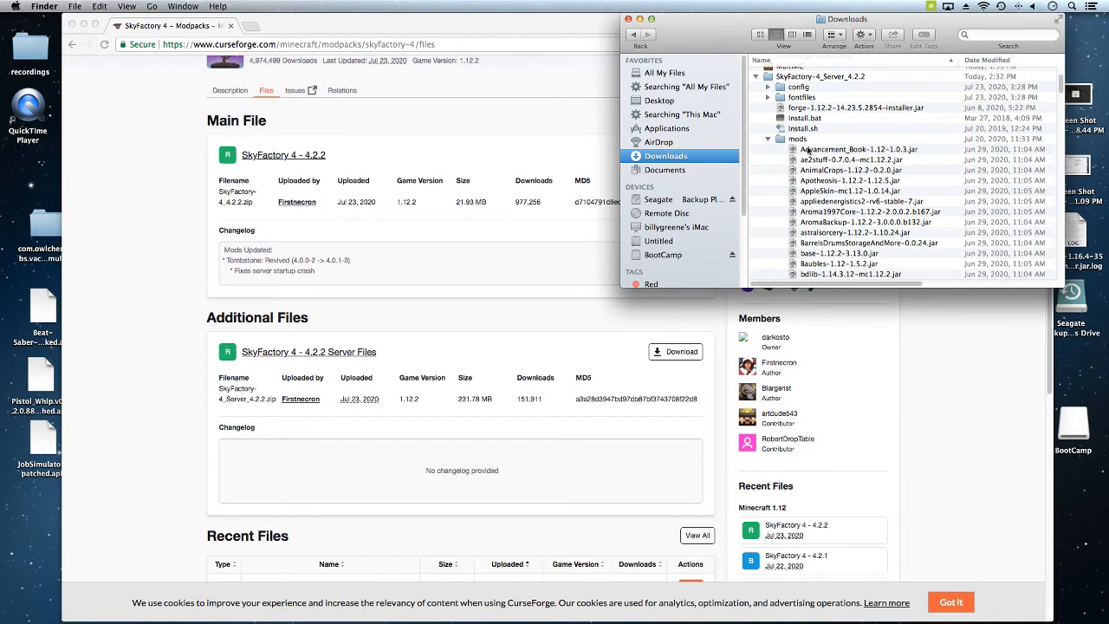
left_click(810, 149)
scroll(811, 152, "down", 3)
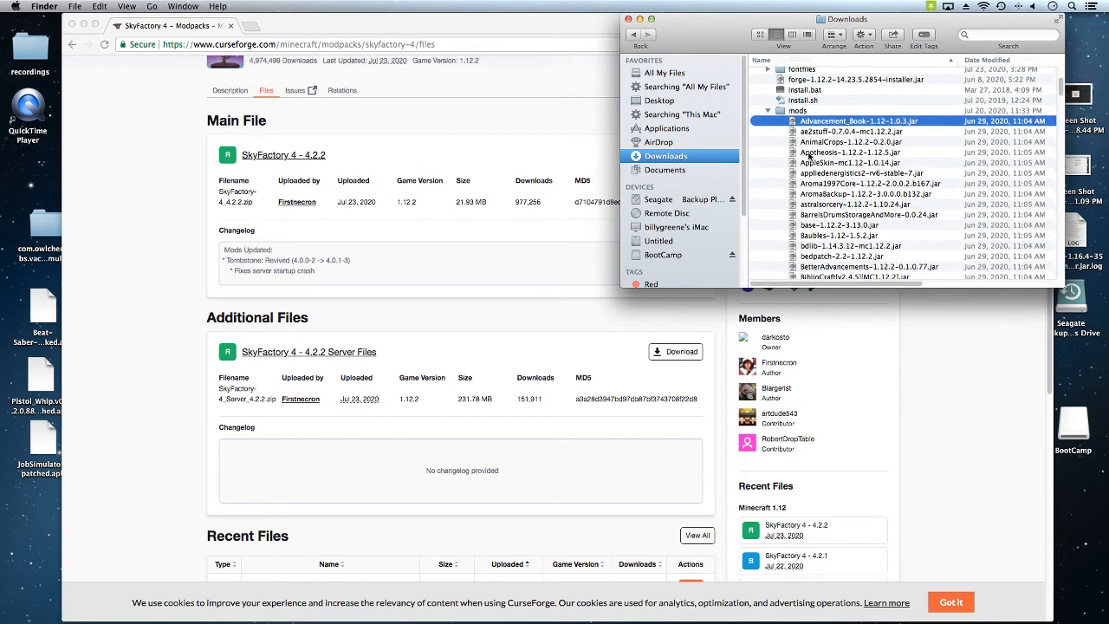
scroll(811, 156, "down", 10)
scroll(810, 160, "down", 10)
scroll(811, 164, "down", 8)
scroll(813, 172, "down", 5)
scroll(814, 172, "down", 5)
scroll(814, 172, "down", 5)
scroll(814, 172, "down", 5)
scroll(814, 173, "up", 20)
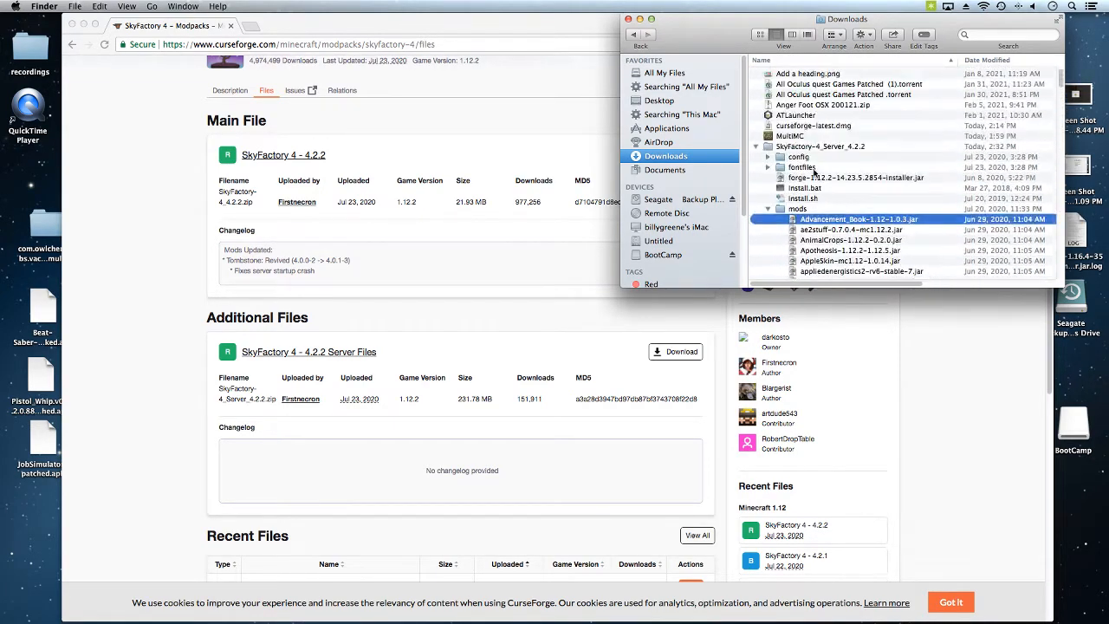
scroll(810, 221, "down", 10)
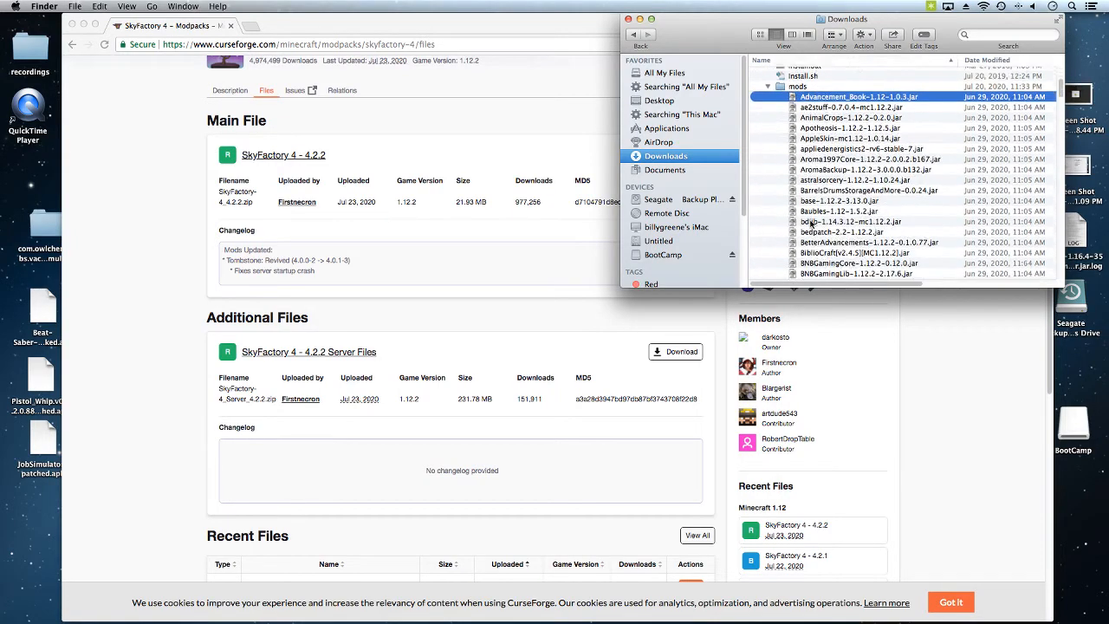
scroll(810, 222, "down", 10)
scroll(810, 222, "down", 8)
scroll(810, 222, "down", 8)
scroll(811, 222, "down", 8)
scroll(810, 222, "down", 8)
scroll(810, 222, "down", 8)
scroll(808, 222, "down", 8)
scroll(808, 223, "down", 8)
scroll(806, 174, "down", 6)
left_click(797, 141, "shift")
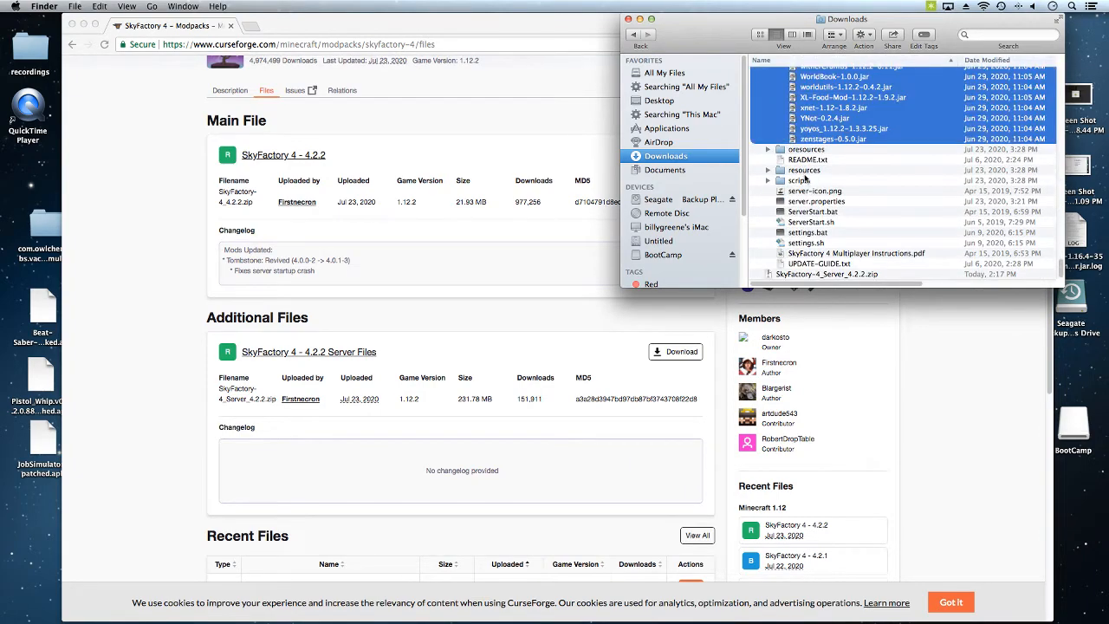
scroll(805, 175, "up", 10)
scroll(805, 175, "up", 8)
scroll(805, 175, "up", 8)
scroll(805, 175, "down", 8)
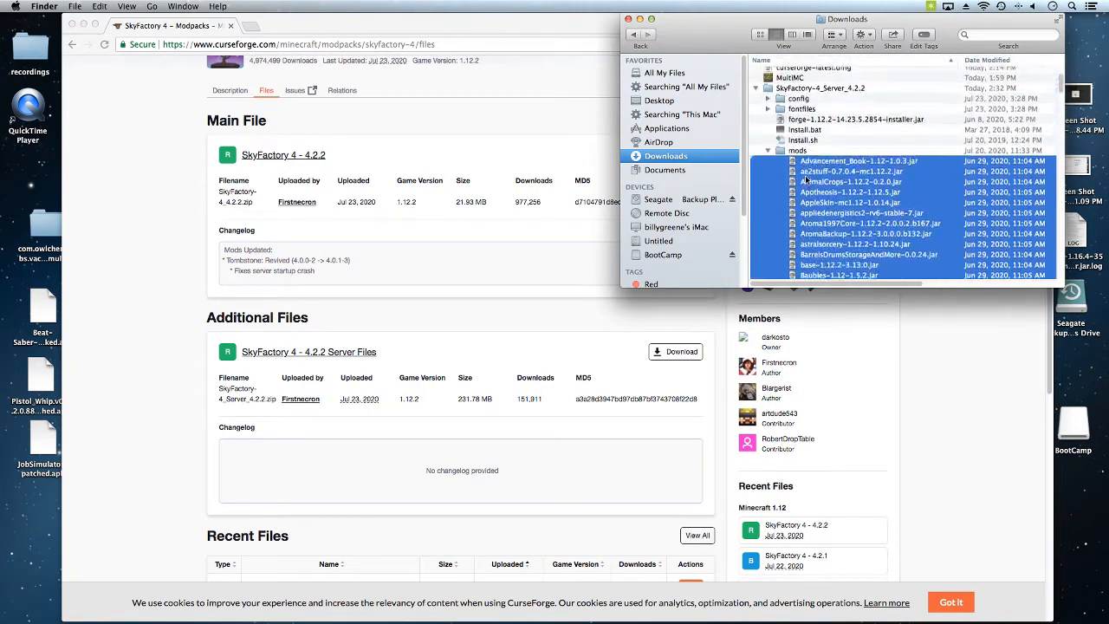
scroll(805, 175, "down", 8)
scroll(805, 184, "down", 8)
scroll(807, 188, "down", 6)
scroll(808, 187, "down", 8)
scroll(805, 182, "down", 3)
scroll(800, 164, "up", 8)
right_click(808, 161)
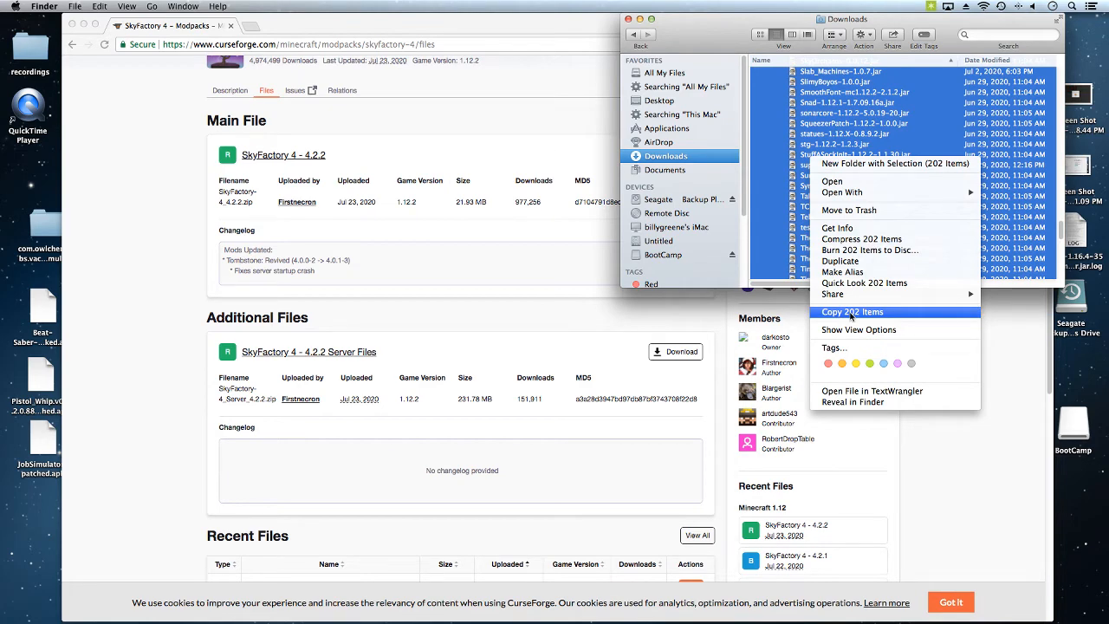
- Copy the 202 selected mod files and close the Downloads window
left_click(851, 315)
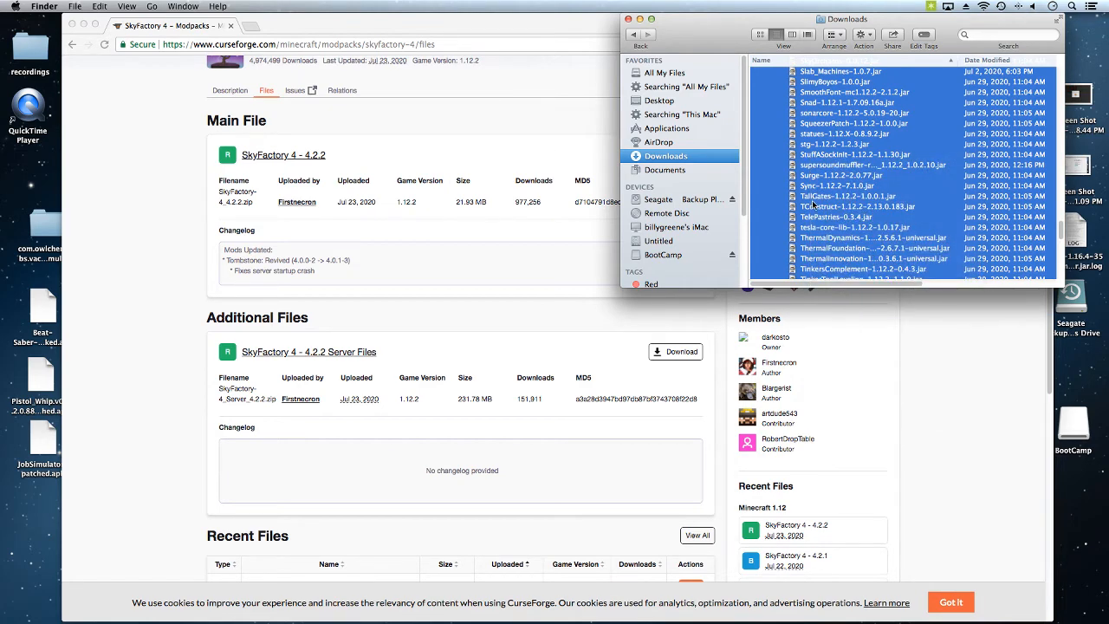
scroll(814, 201, "up", 5)
scroll(814, 201, "up", 5)
scroll(814, 201, "up", 5)
scroll(813, 202, "up", 5)
left_click(626, 18)
- Close Chrome and open the Library folder through Go to Folder
right_click(141, 576)
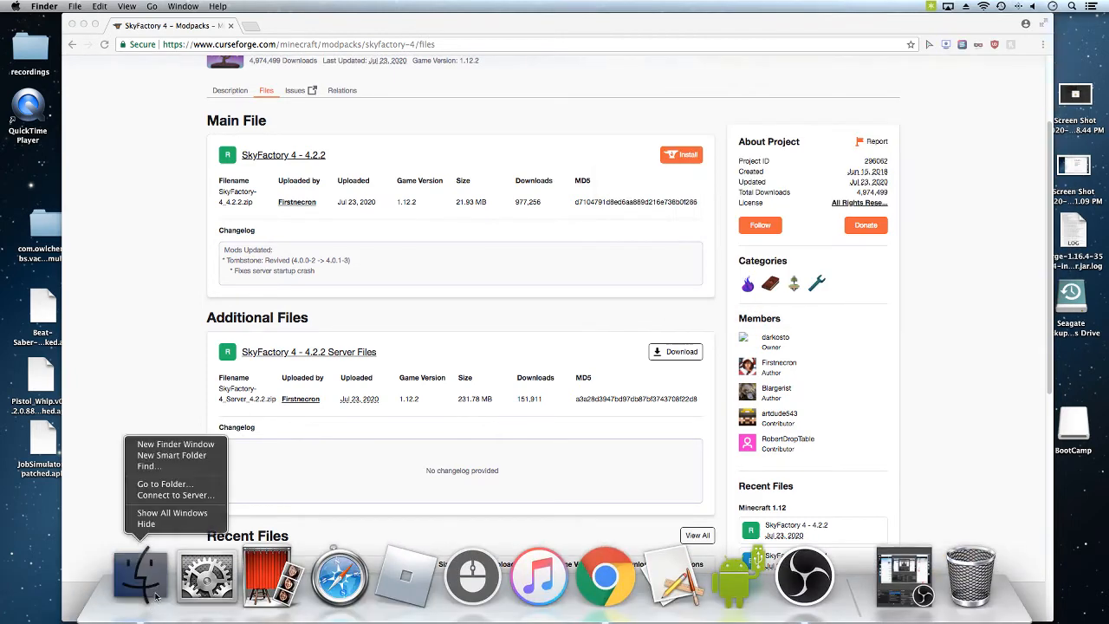
left_click(163, 485)
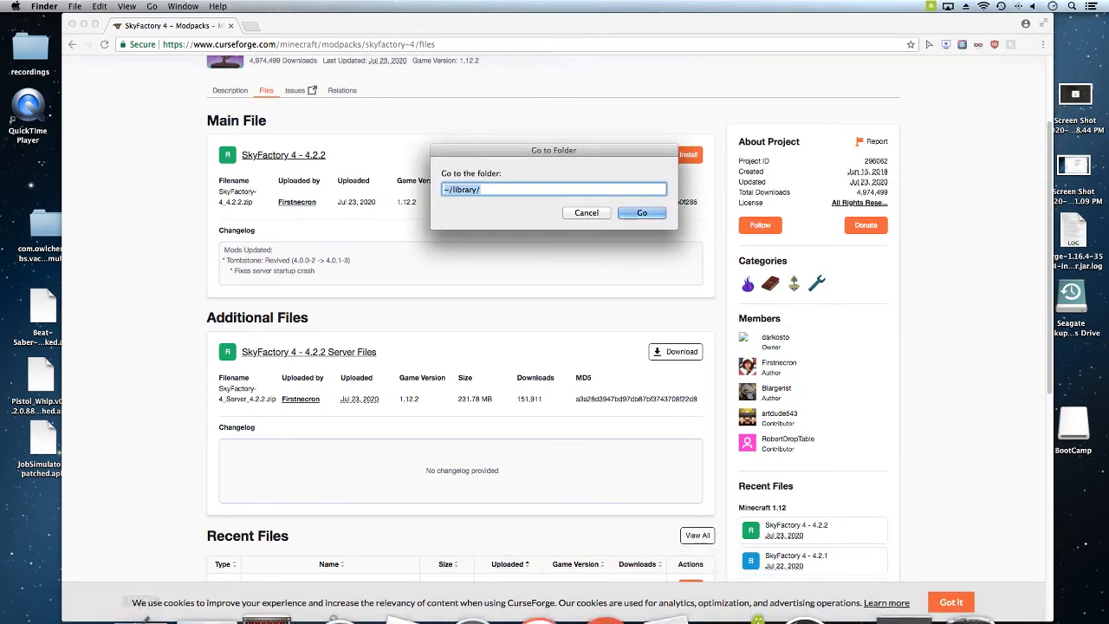
left_click(73, 26)
left_click(485, 190)
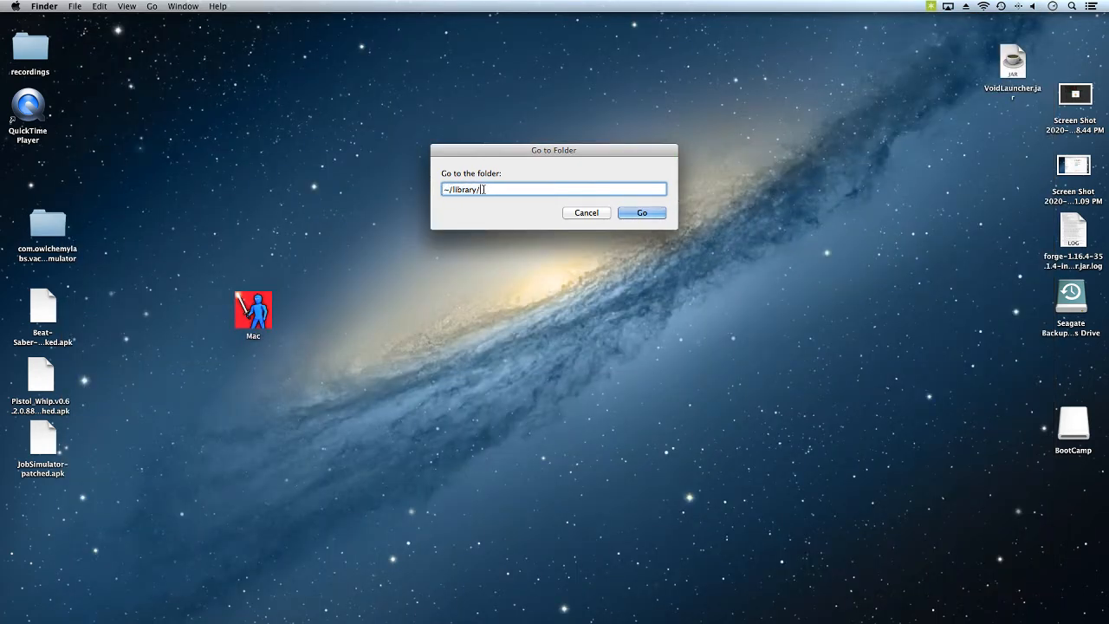
left_click(648, 214)
scroll(817, 251, "down", 5)
scroll(817, 251, "down", 5)
scroll(817, 251, "down", 5)
scroll(818, 252, "down", 5)
scroll(818, 251, "down", 5)
scroll(817, 252, "down", 5)
scroll(820, 251, "up", 5)
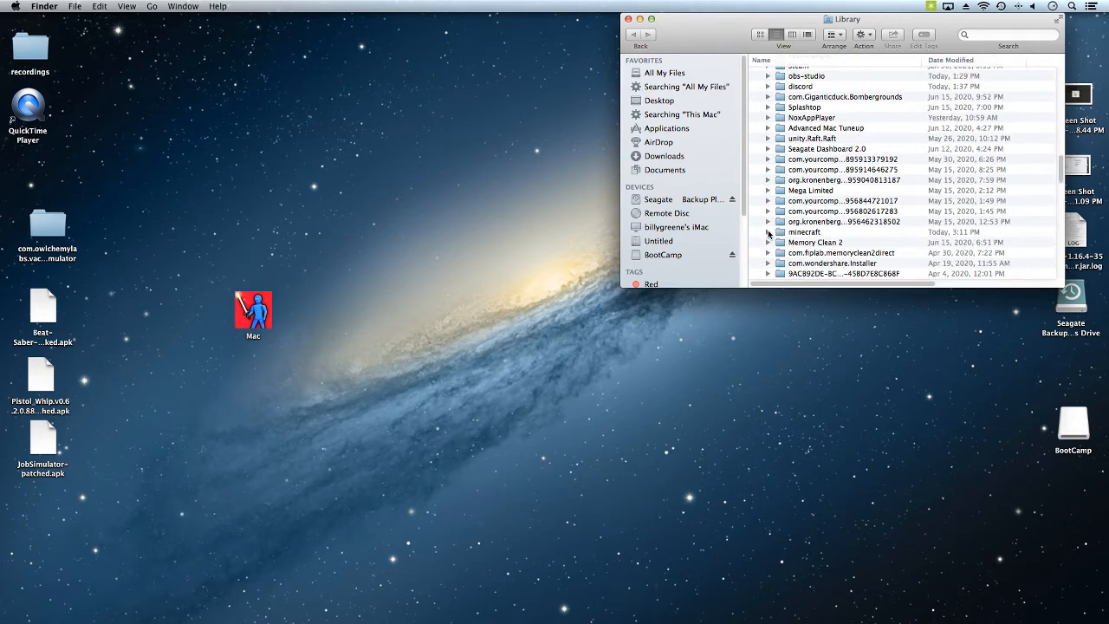
scroll(780, 234, "down", 5)
scroll(789, 234, "down", 5)
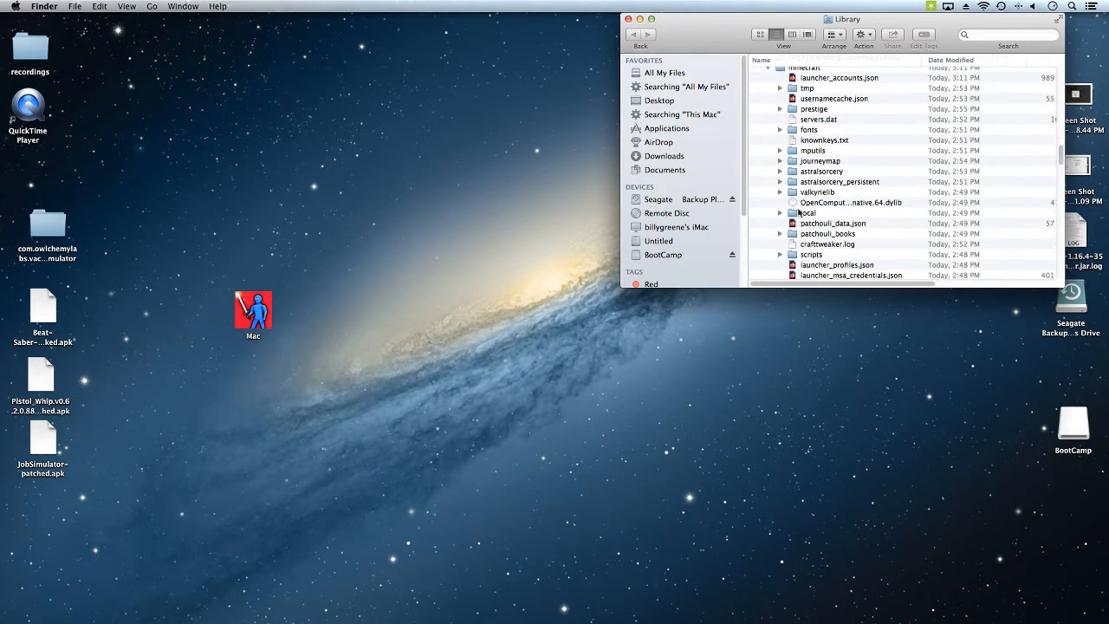
scroll(805, 174, "down", 3)
scroll(806, 190, "down", 3)
scroll(805, 208, "down", 3)
scroll(803, 217, "down", 3)
scroll(789, 225, "down", 2)
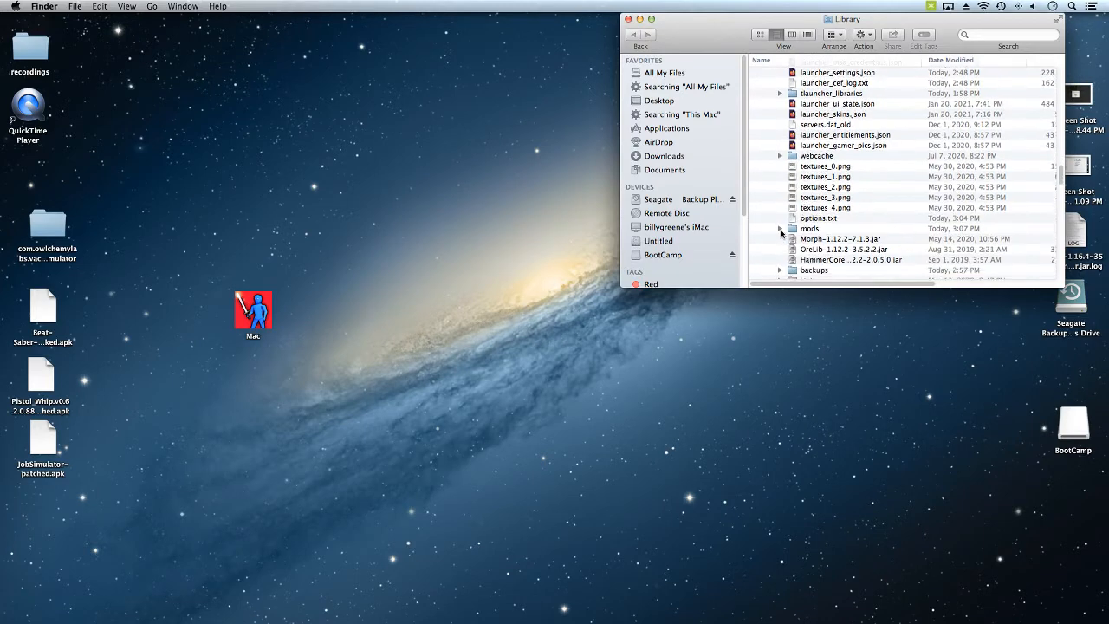
- Expand and select the mods folder inside Library's minecraft folder
left_click(780, 229)
scroll(788, 216, "down", 3)
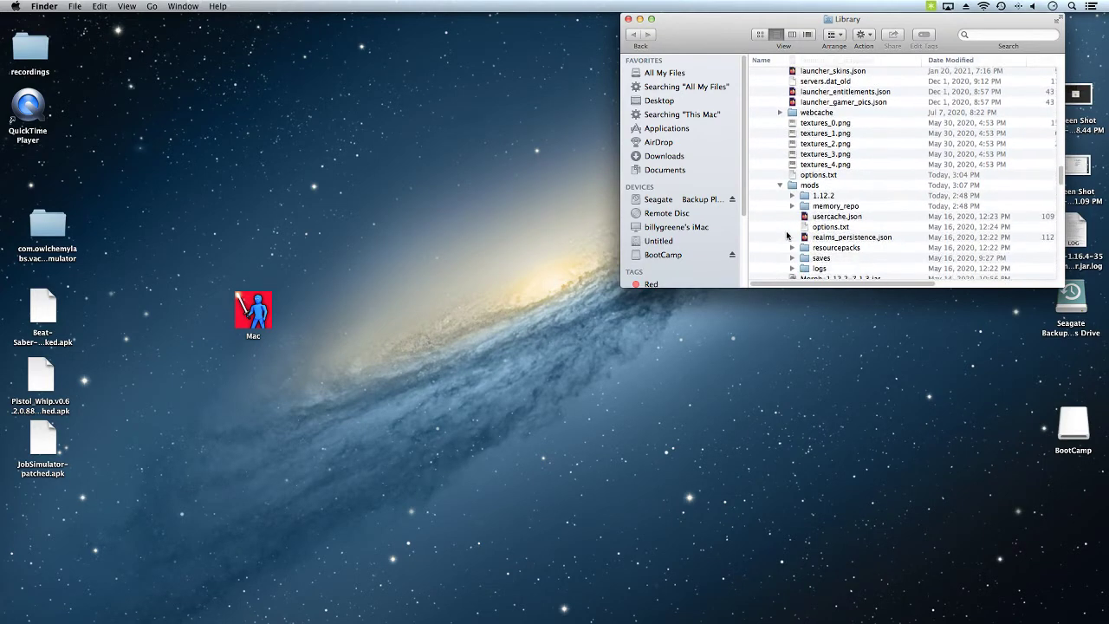
left_click(791, 186)
left_click(779, 176)
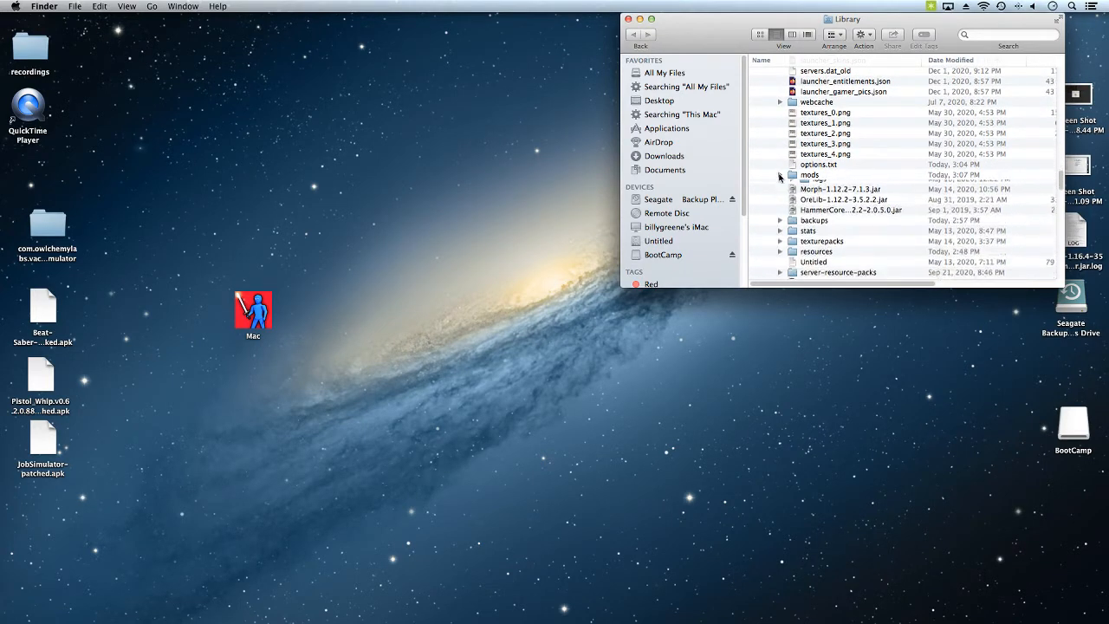
left_click(779, 176)
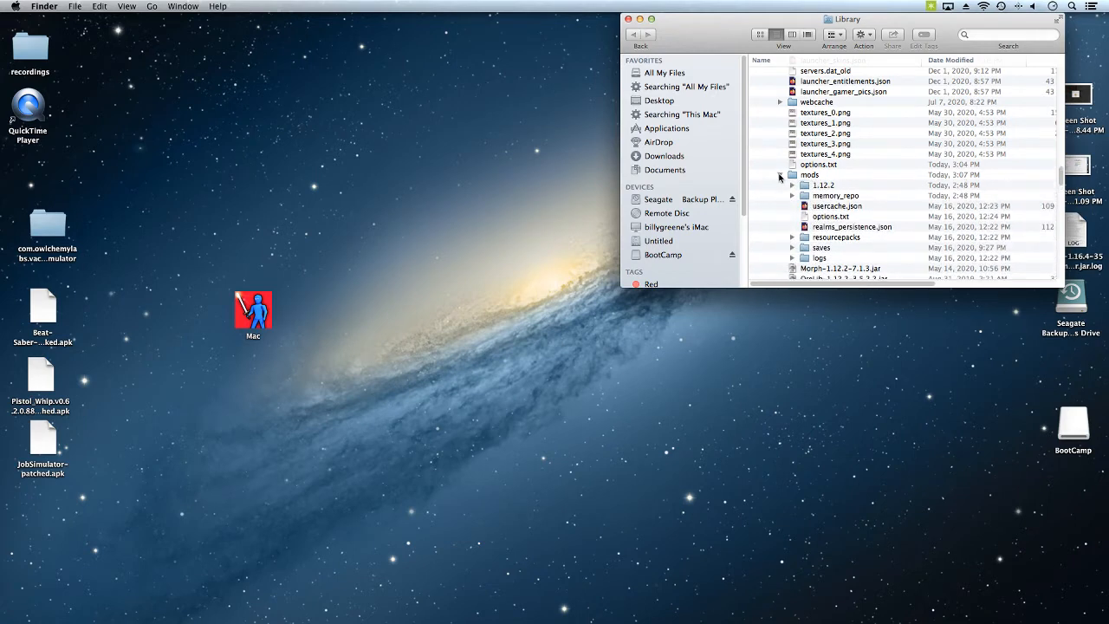
left_click(800, 176)
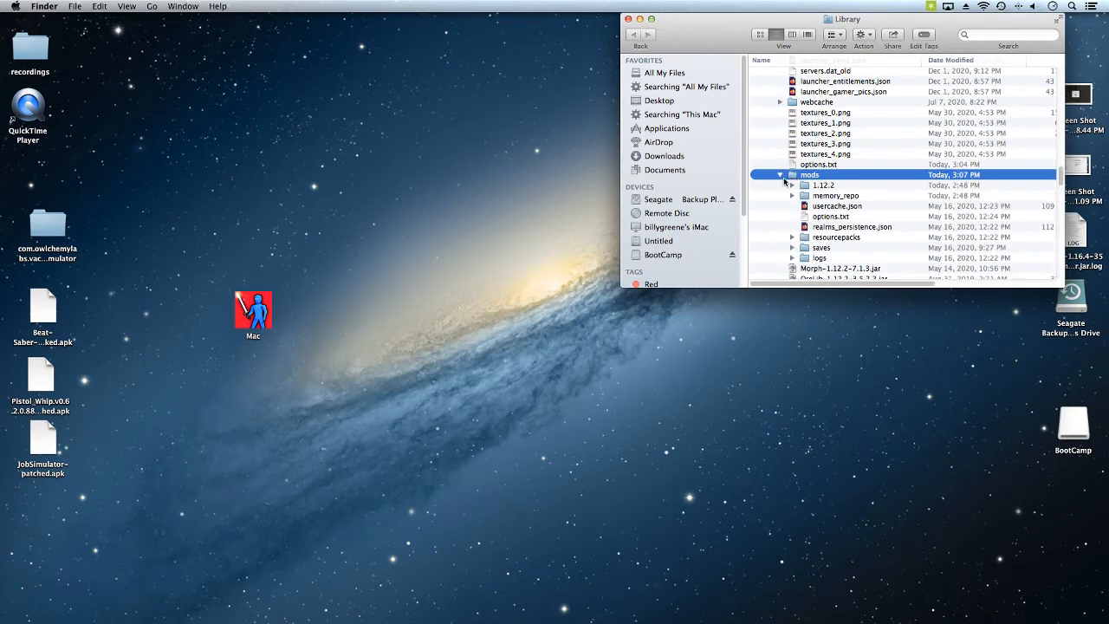
scroll(866, 173, "up", 5)
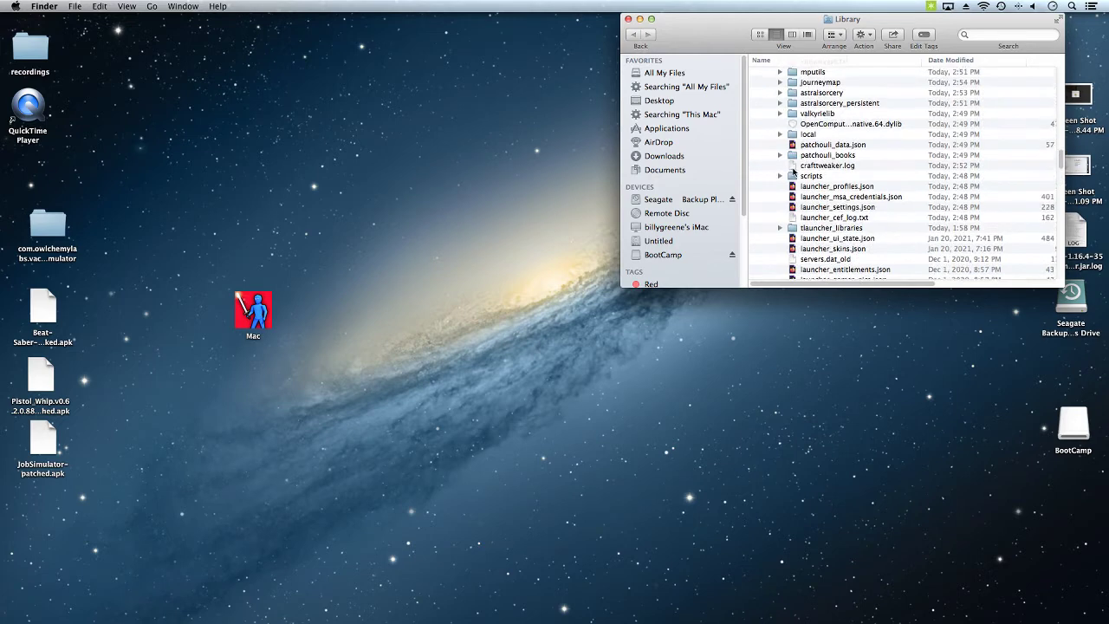
- Dismiss a stray desktop paste menu and expand the minecraft mods folder contents
right_click(354, 222)
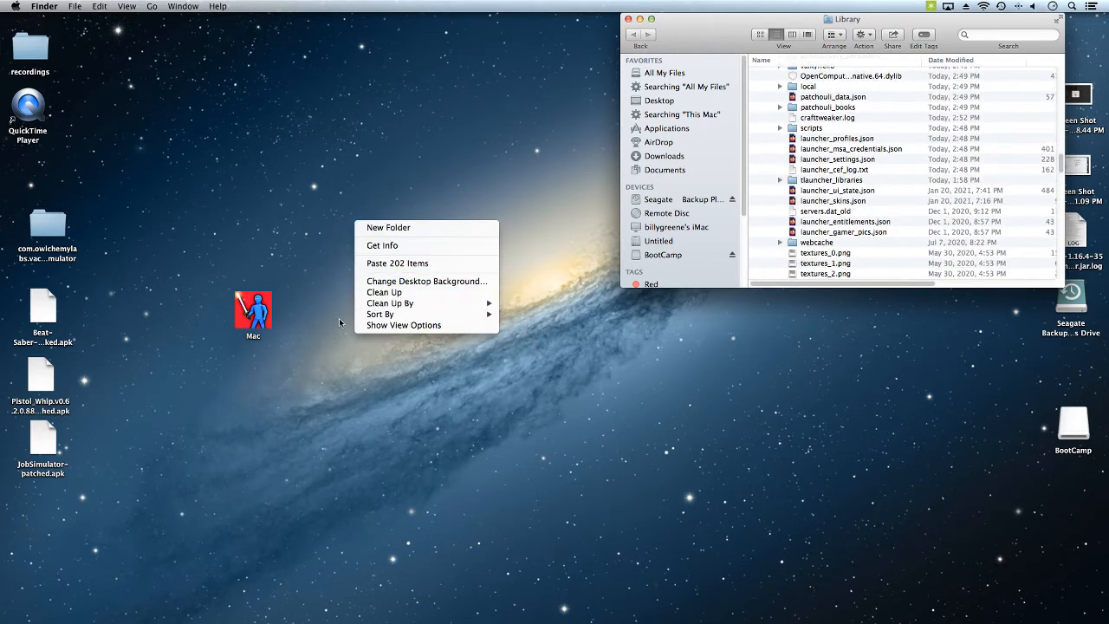
left_click(308, 250)
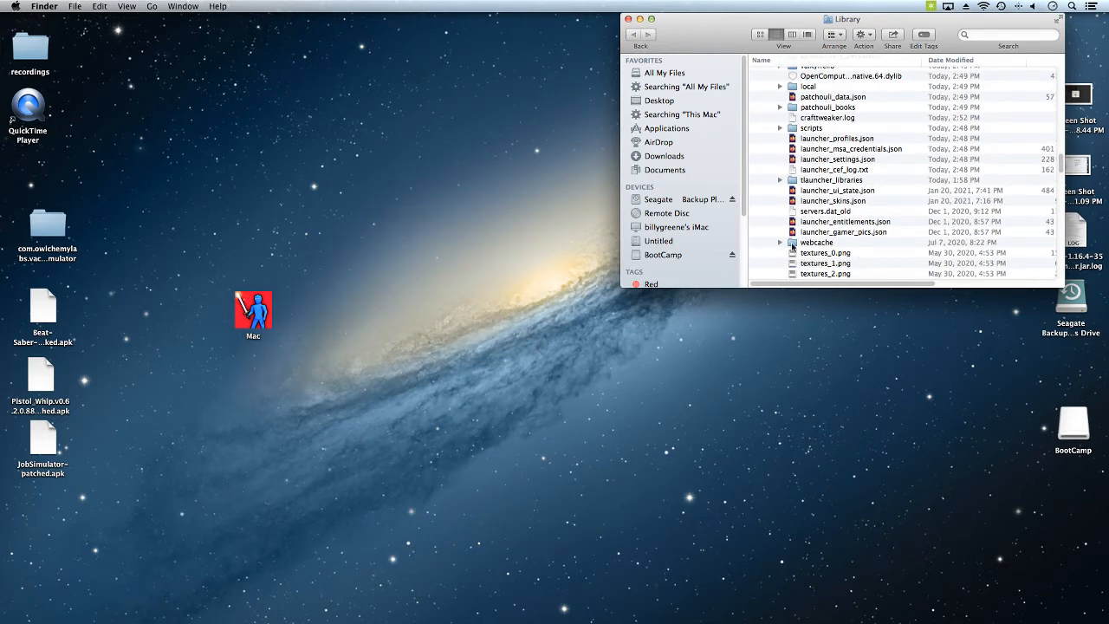
scroll(797, 226, "up", 5)
scroll(799, 213, "up", 5)
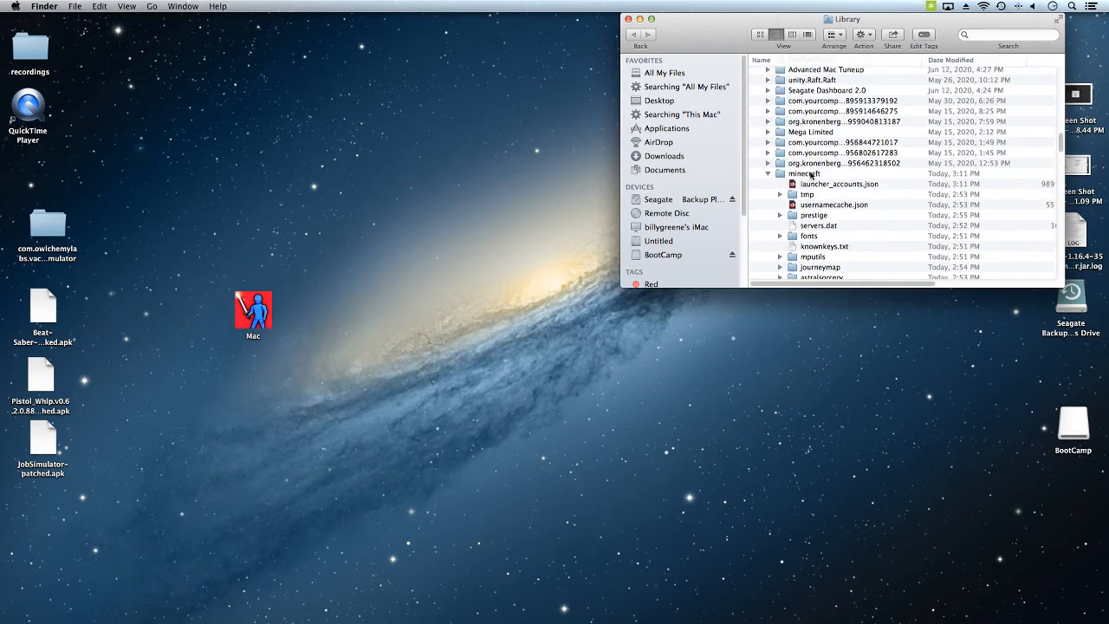
scroll(816, 182, "down", 5)
scroll(815, 186, "down", 5)
scroll(815, 189, "down", 5)
scroll(813, 208, "down", 4)
scroll(810, 214, "down", 5)
left_click(809, 240)
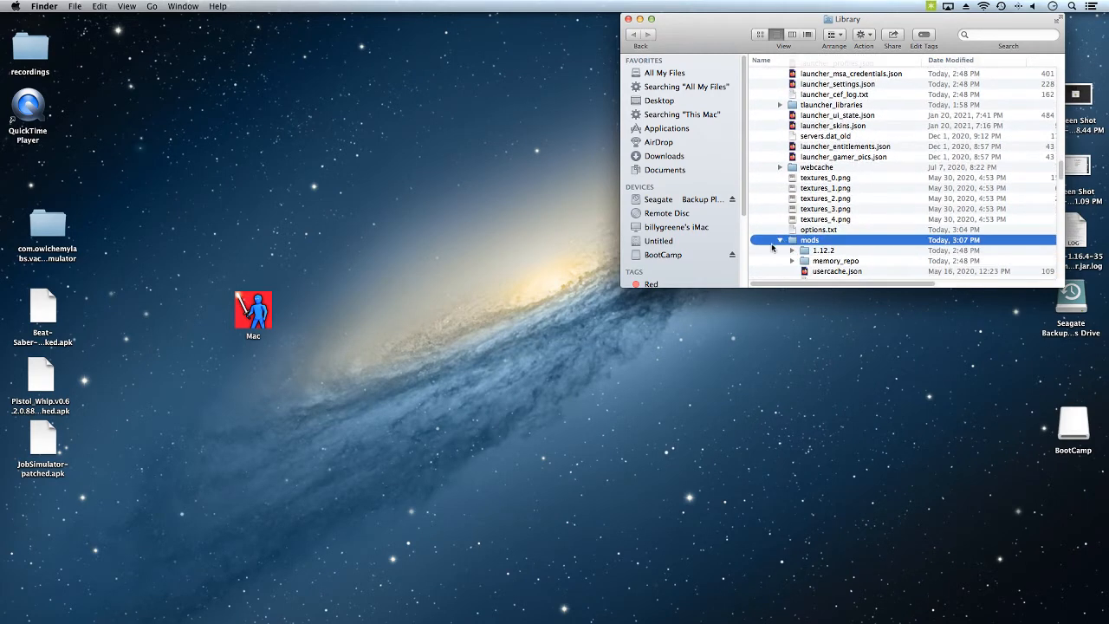
scroll(630, 271, "down", 3)
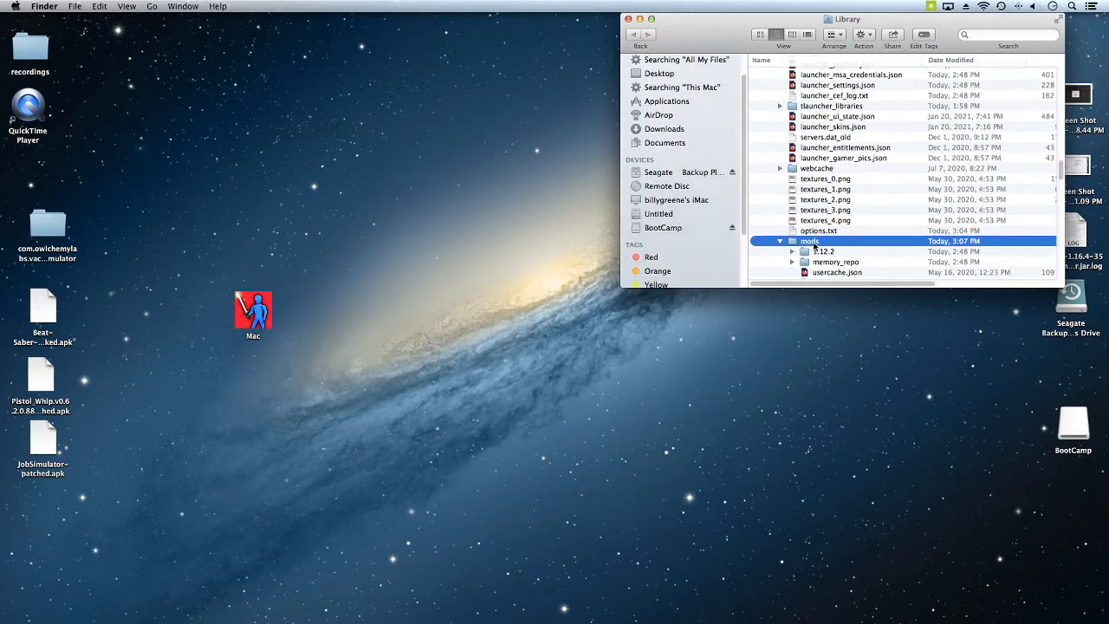
scroll(811, 251, "down", 3)
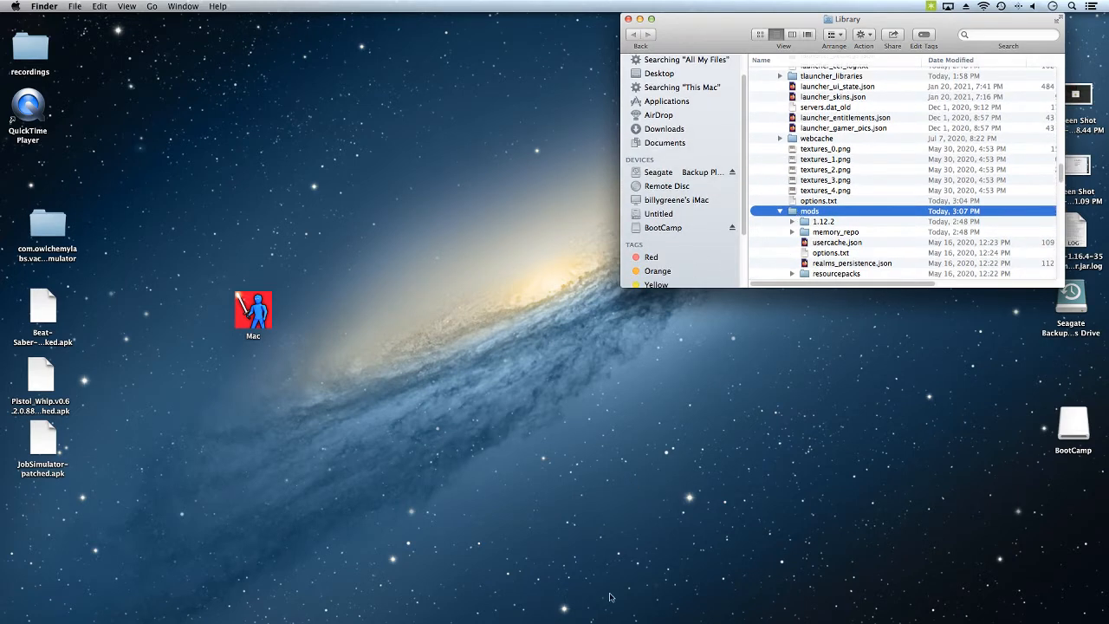
- Paste the 202 copied mod jars into the minecraft mods folder
right_click(823, 212)
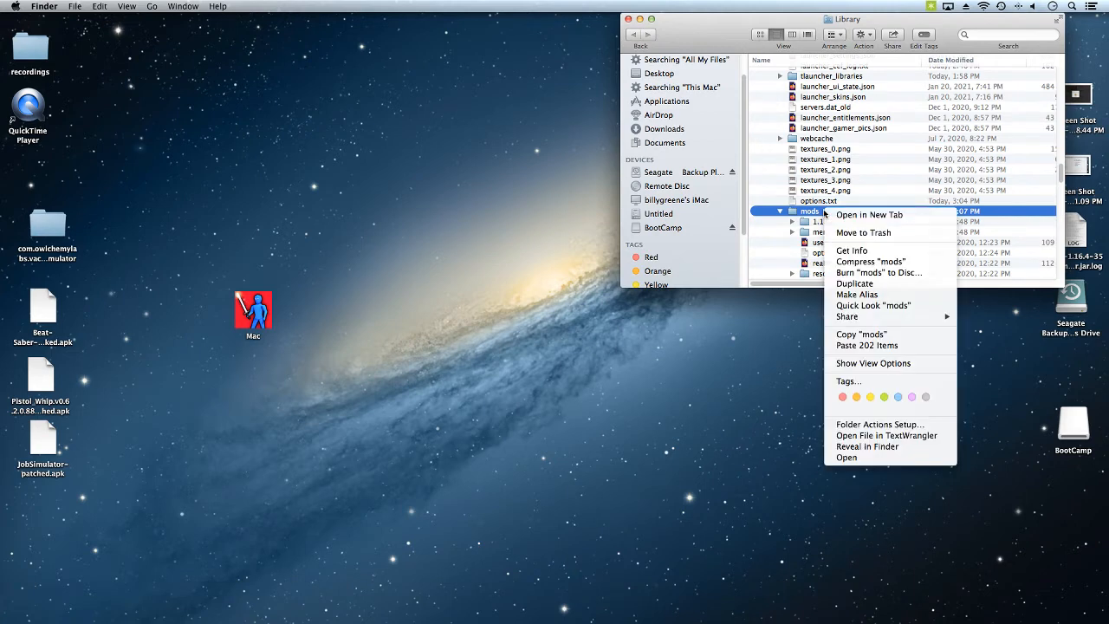
left_click(866, 344)
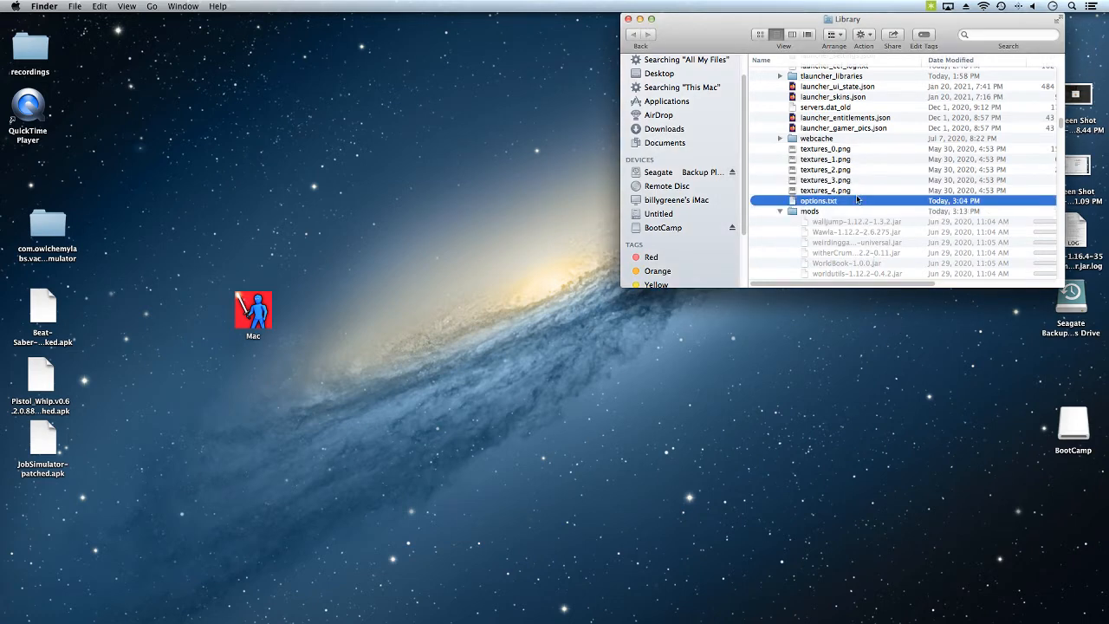
scroll(861, 222, "down", 5)
scroll(832, 208, "up", 5)
- Collapse the mods and minecraft folders after the paste
left_click(797, 192)
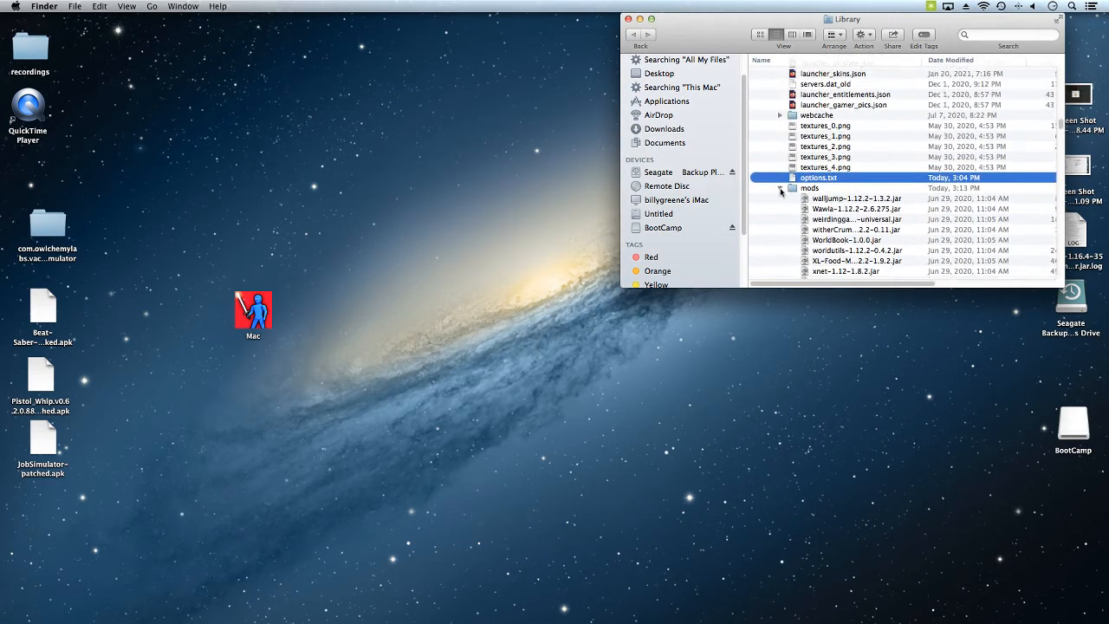
left_click(780, 189)
scroll(789, 195, "up", 5)
scroll(788, 195, "up", 3)
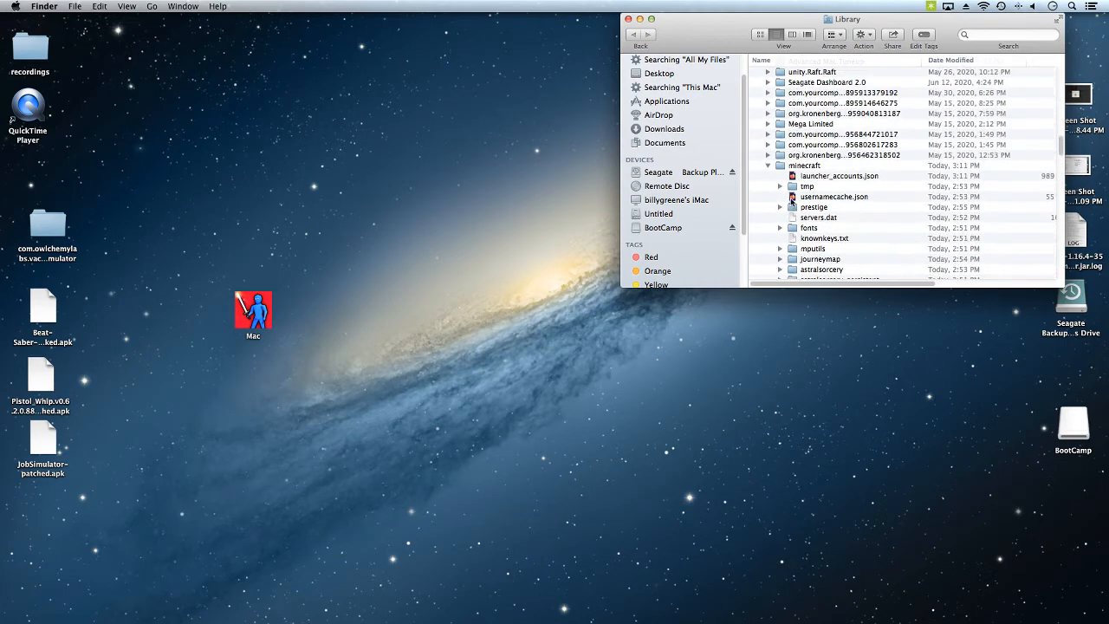
left_click(771, 169)
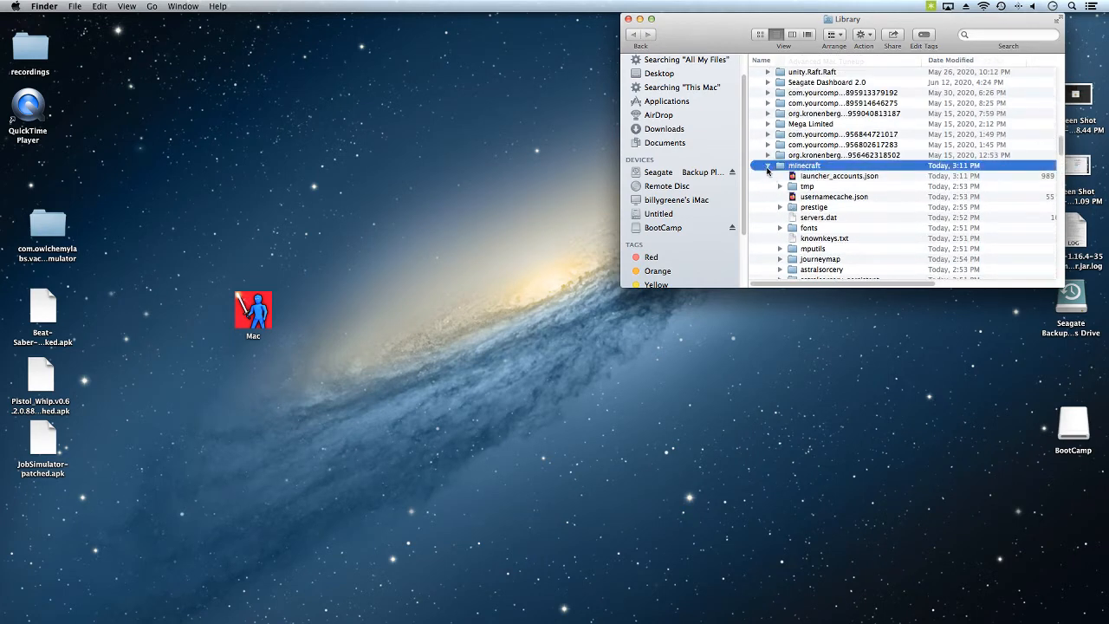
left_click(768, 167)
- Open Minecraft from Applications and centre the launcher window
left_click(628, 18)
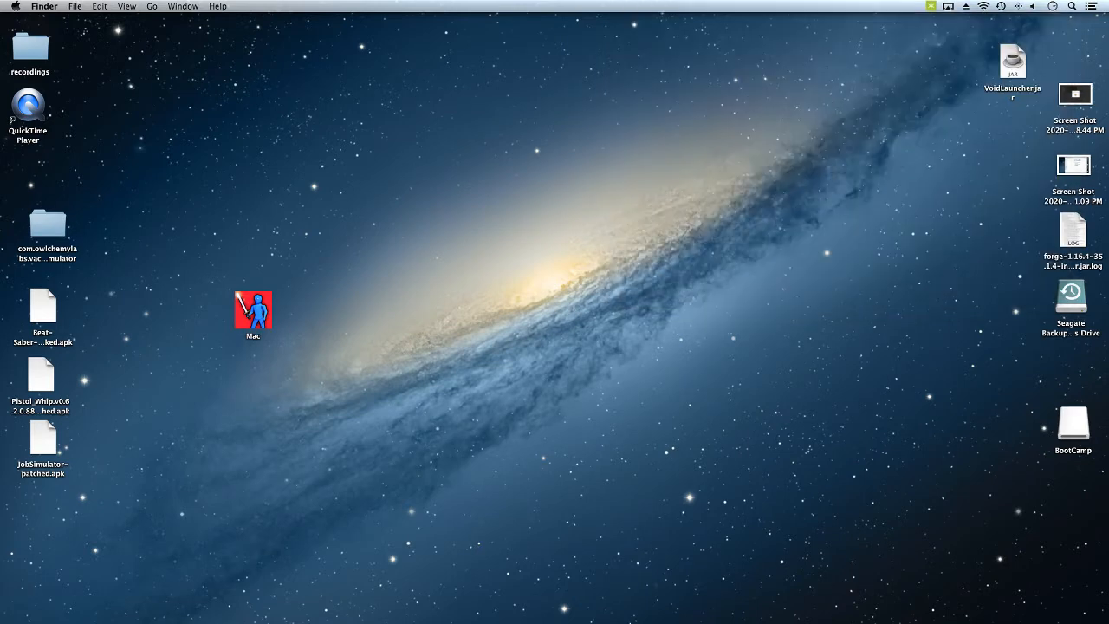
left_click(140, 574)
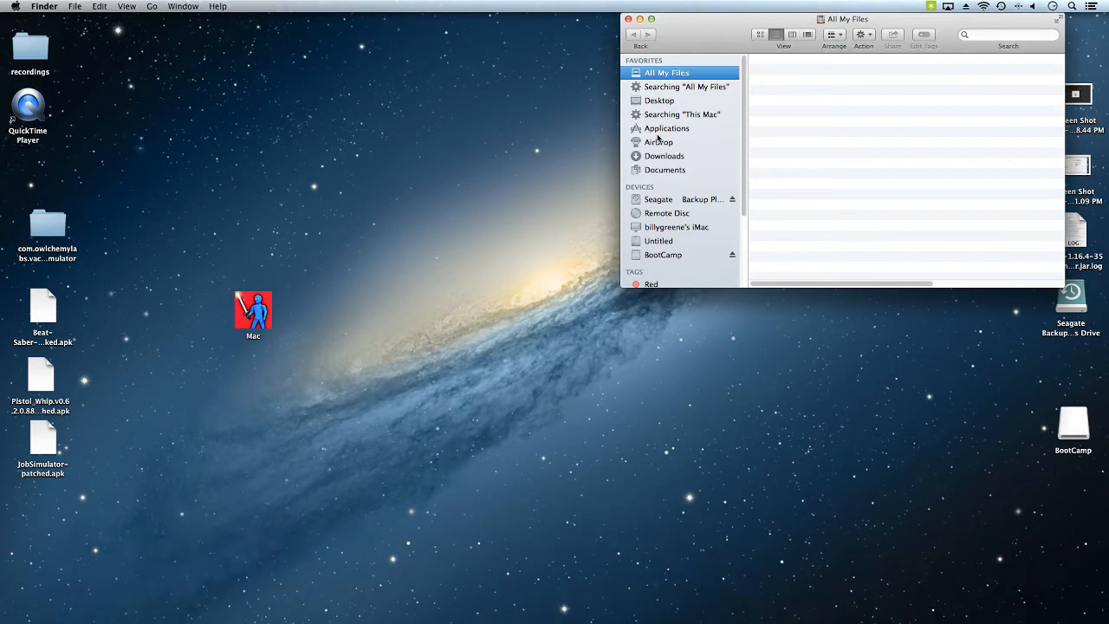
left_click(668, 128)
right_click(811, 133)
key("Escape")
left_click(628, 19)
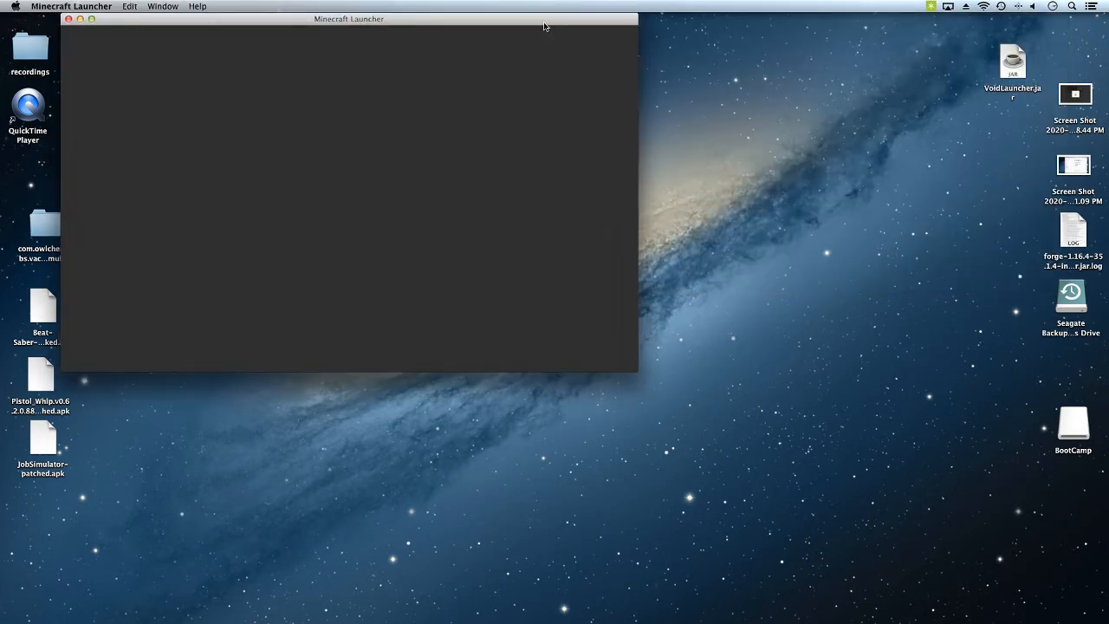
mouse_move(628, 19)
left_mouse_down()
mouse_move(674, 97)
mouse_move(738, 108)
left_mouse_up()
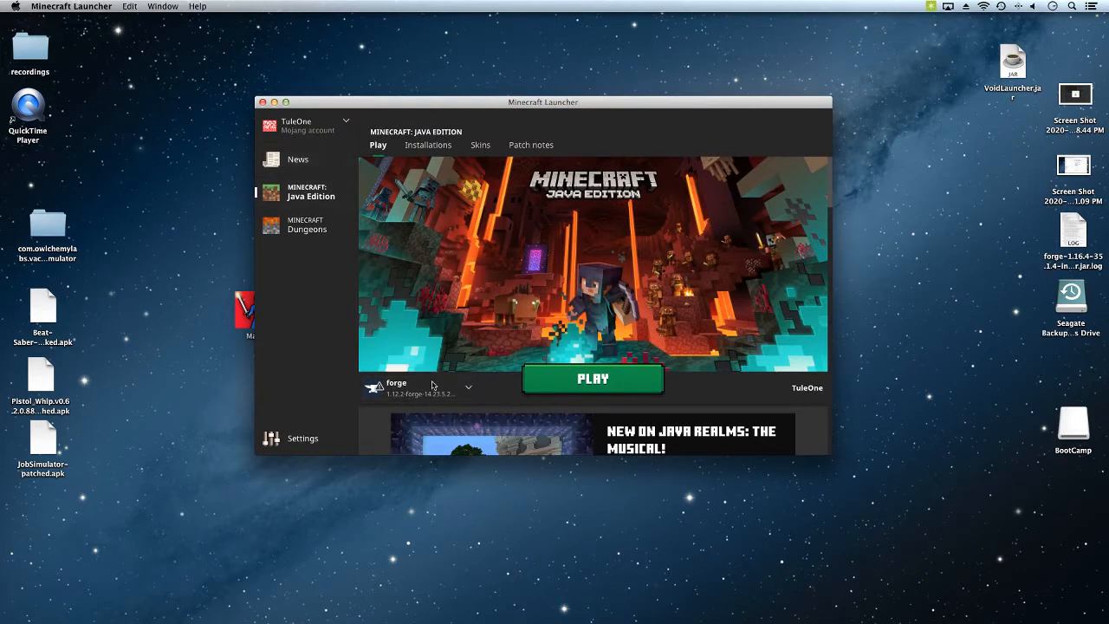
- Choose the forge 1.12.2 installation in the launcher
left_click(415, 389)
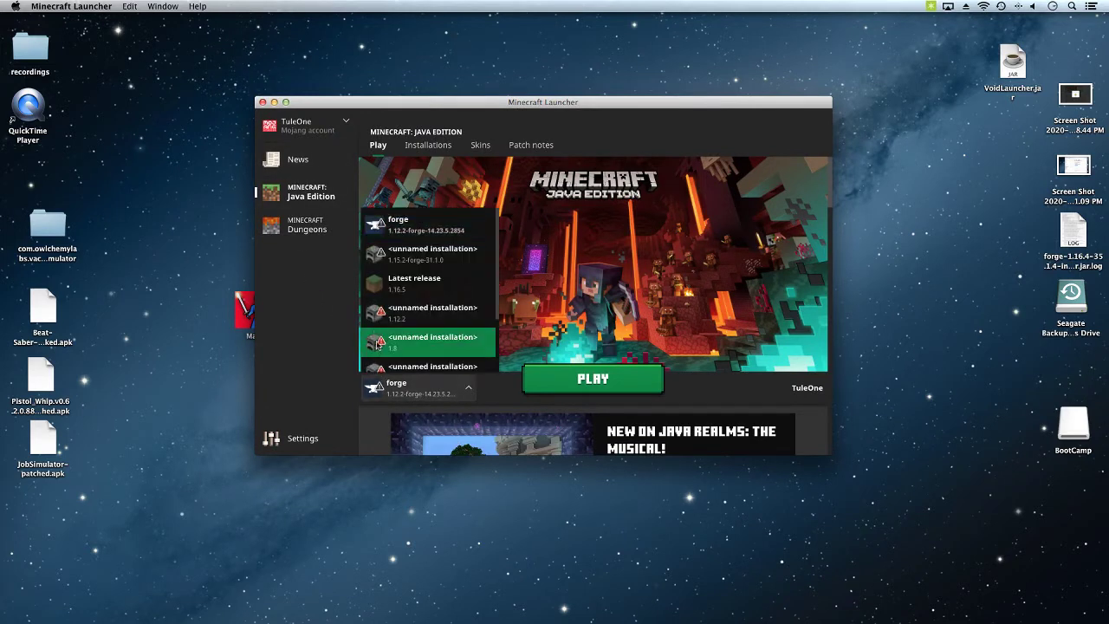
left_click(404, 227)
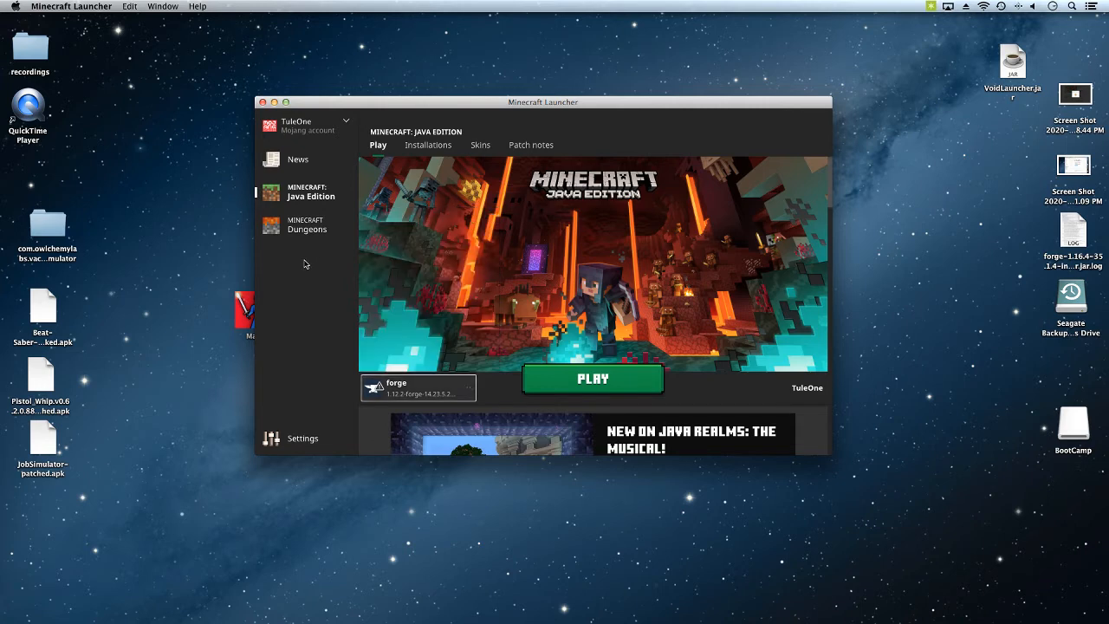
- Start a new installation and pick release 1.12.2-forge-14.23.5.2854 as its version
left_click(428, 145)
left_click(398, 174)
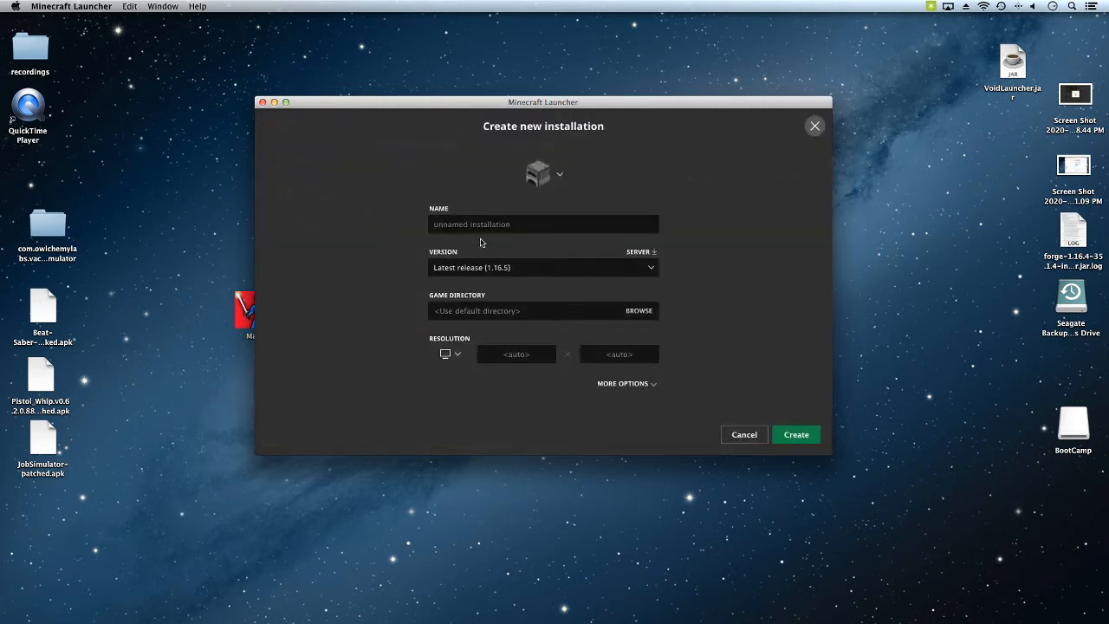
left_click(481, 243)
scroll(473, 321, "down", 3)
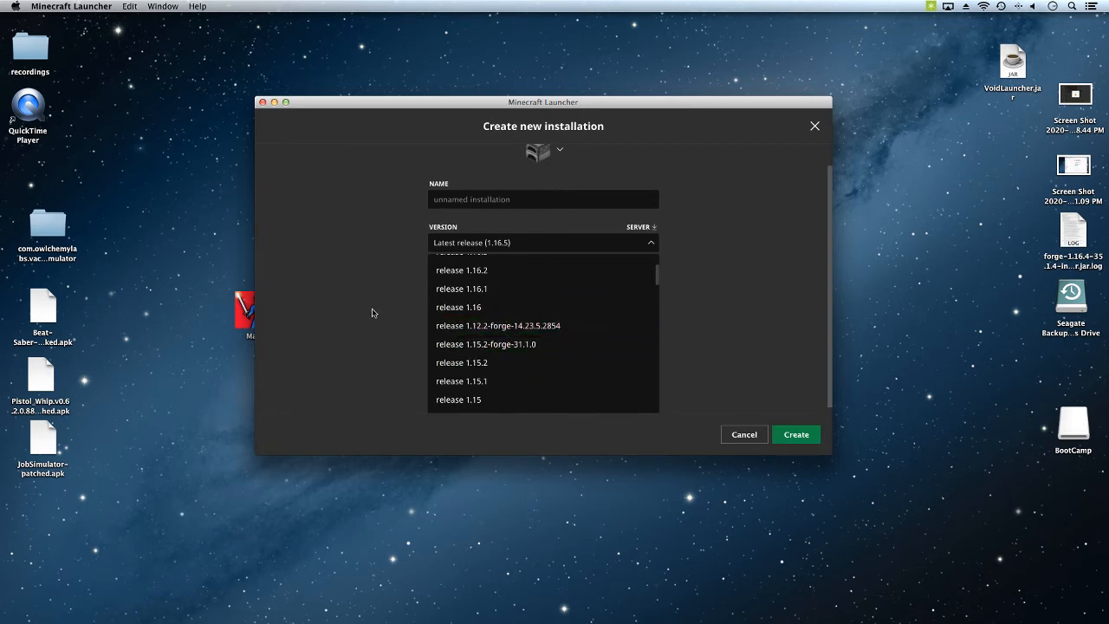
left_click(481, 326)
- Attempt to launch the forge installation, then back out of the modded-game warning
left_click(794, 435)
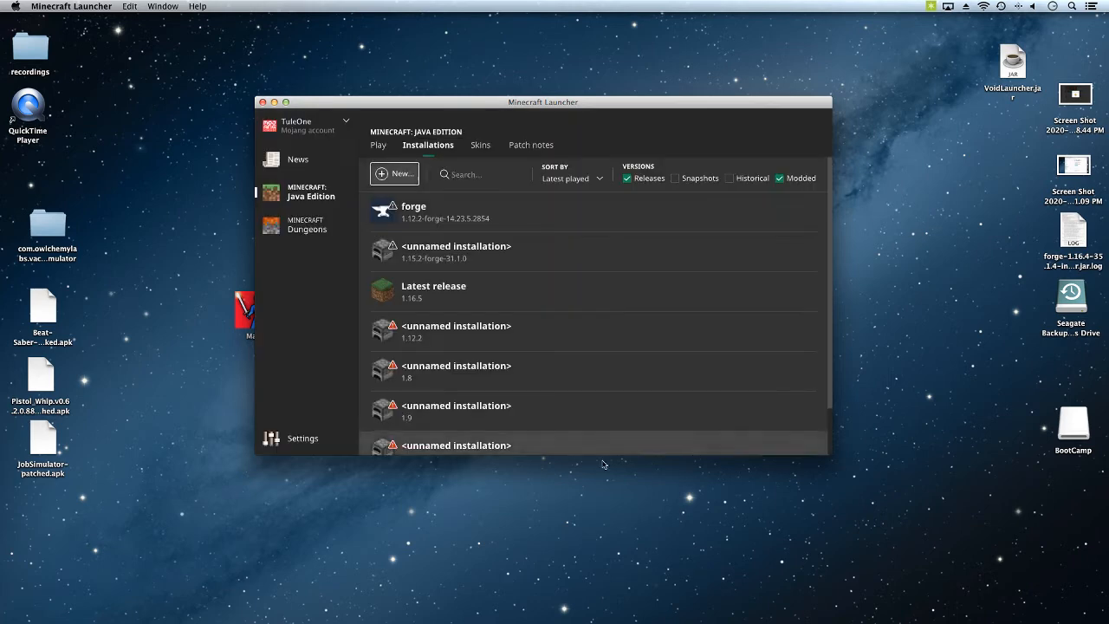
left_click(742, 215)
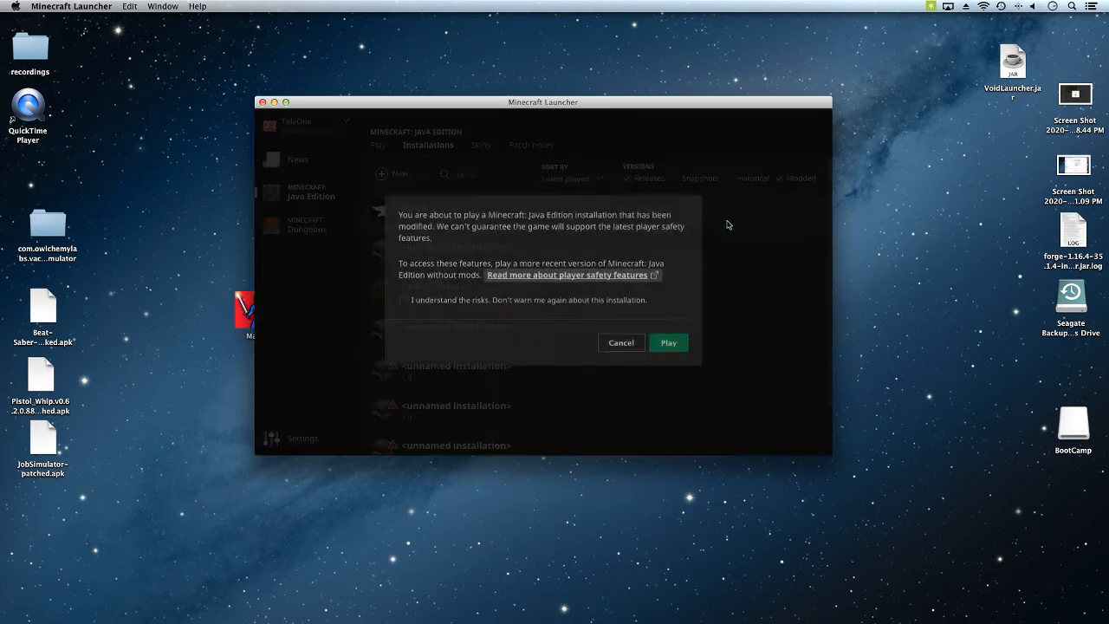
left_click(622, 345)
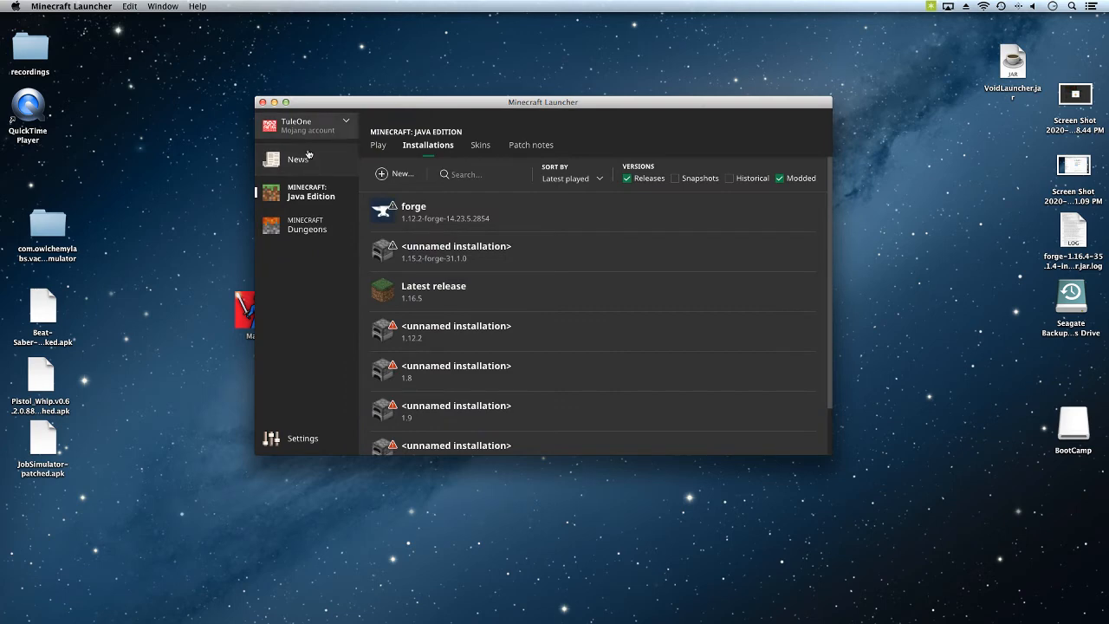
- From the Play page, keep forge selected, start it and accept the modded-game warning
left_click(378, 144)
left_click(469, 392)
left_click(416, 338)
left_click(593, 379)
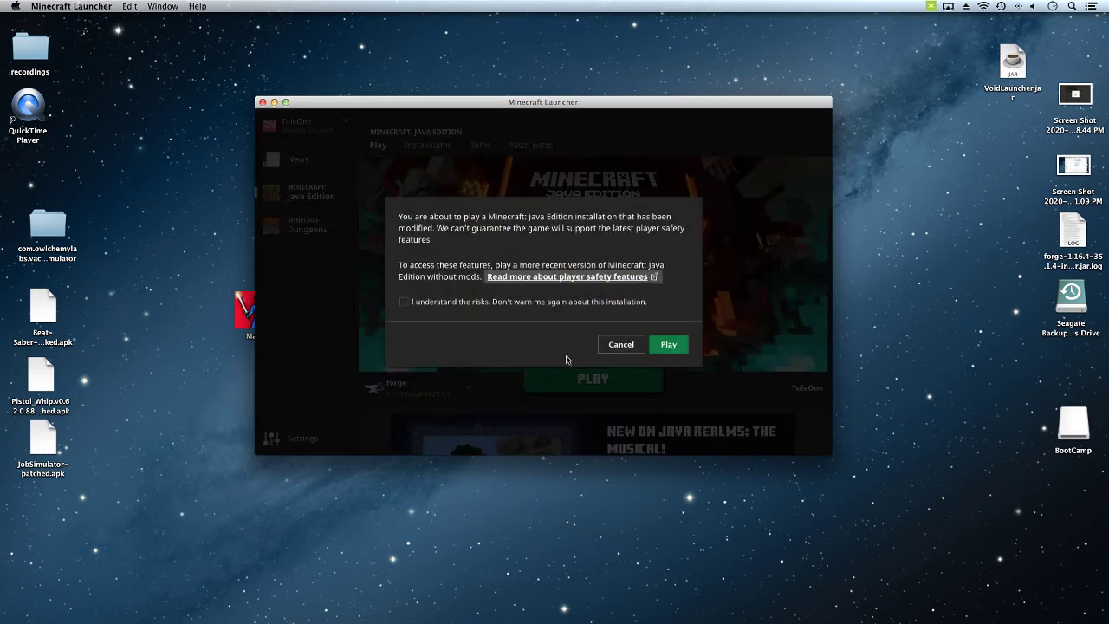
left_click(669, 344)
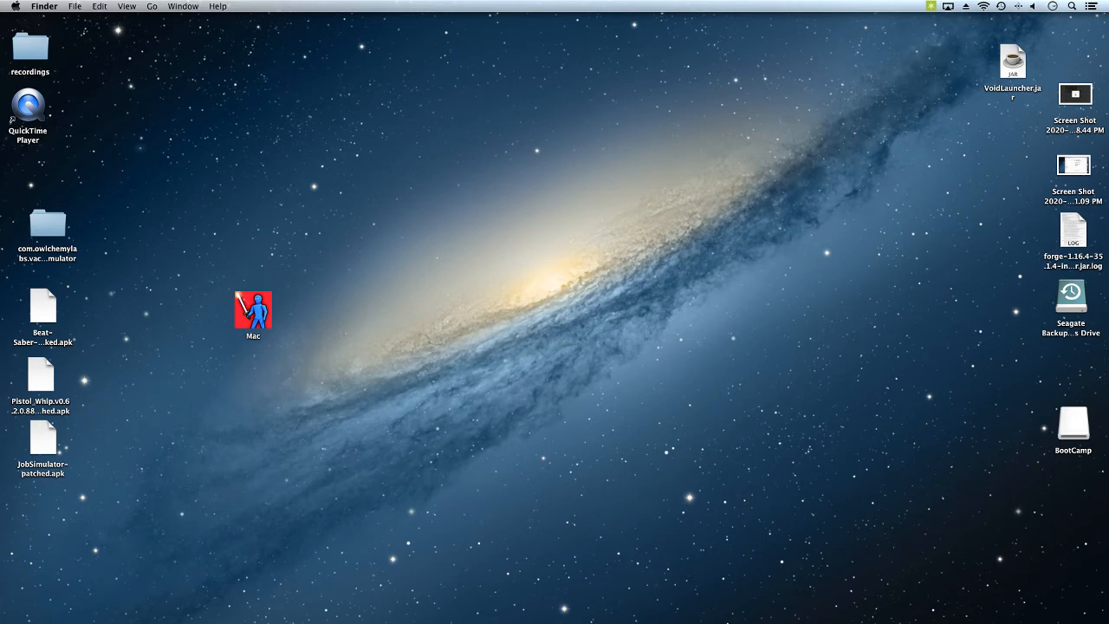
mouse_move(904, 576)
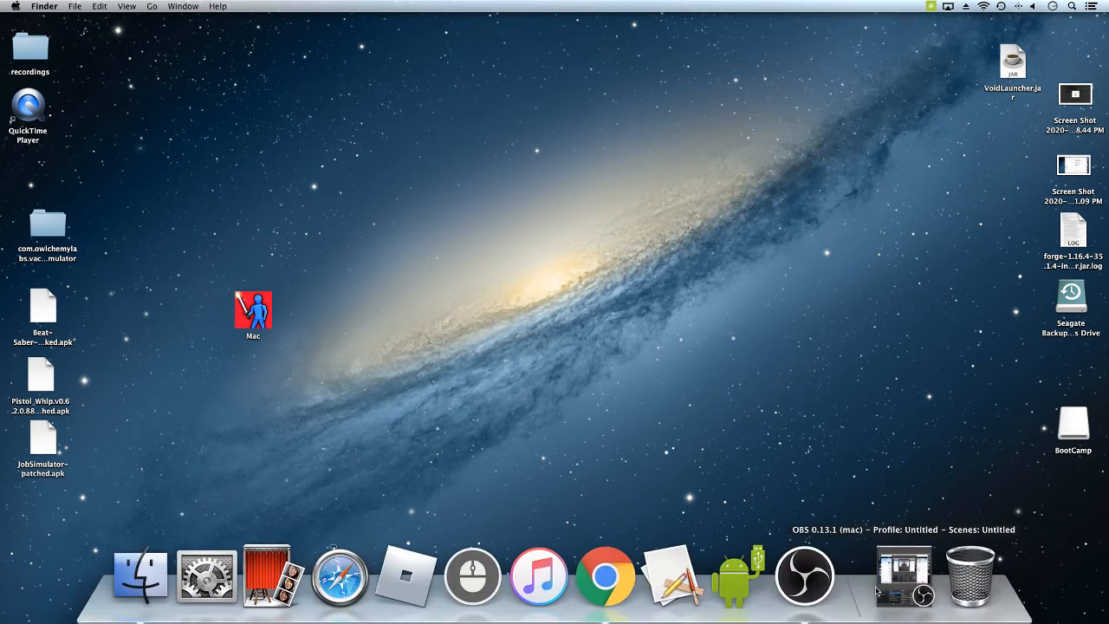
- Bring the loading Minecraft 1.12.2 window forward, then restore the minimised OBS window
left_click(901, 576)
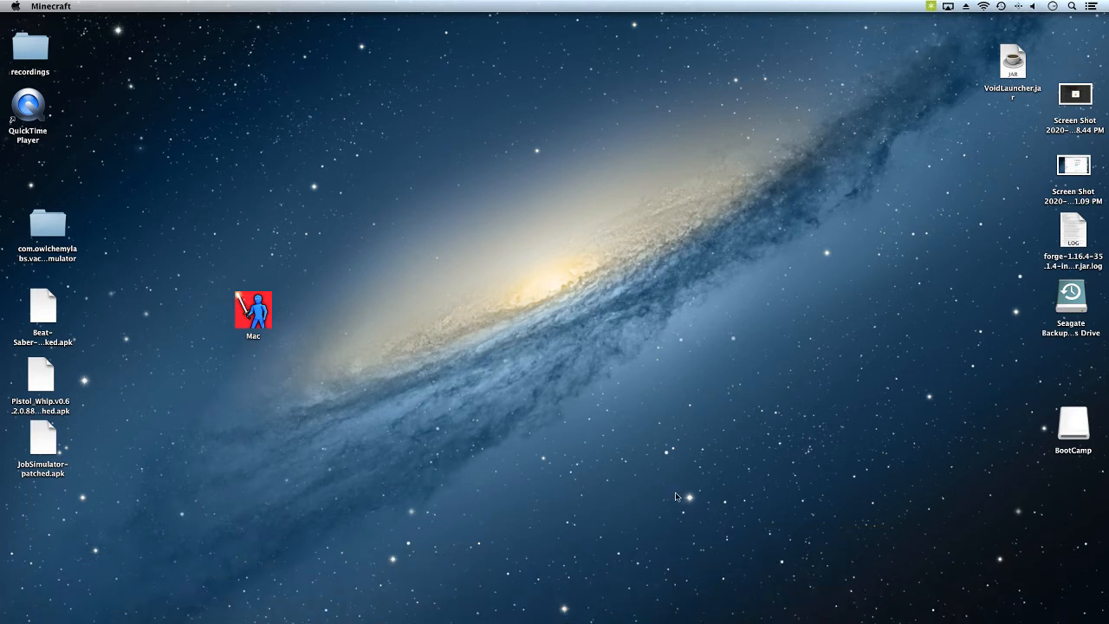
left_click_drag(702, 469, 861, 276)
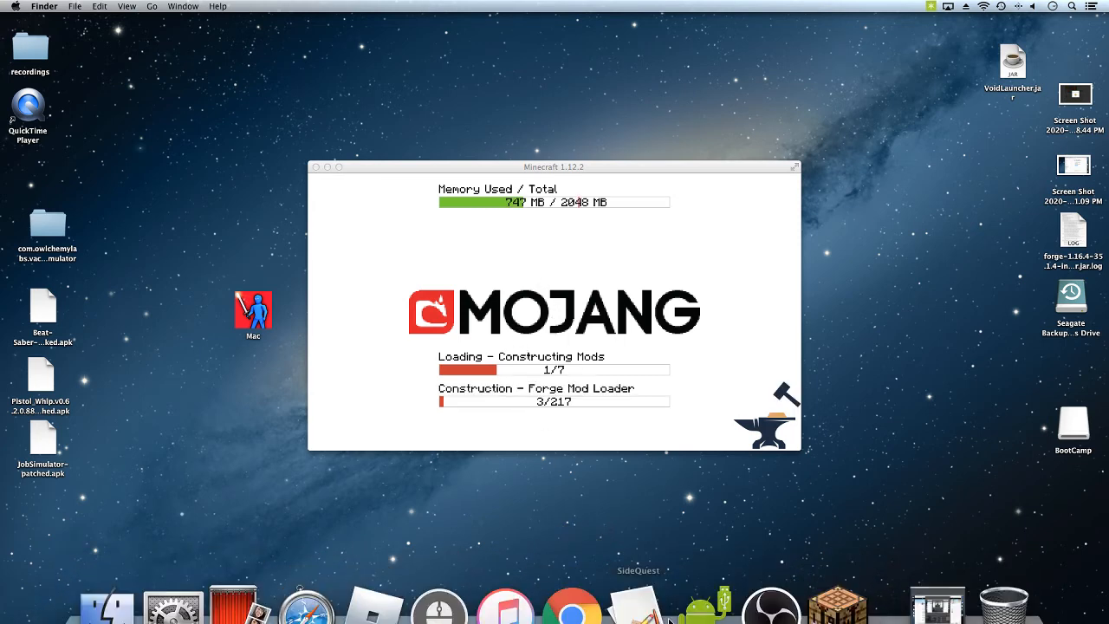
left_click(531, 421)
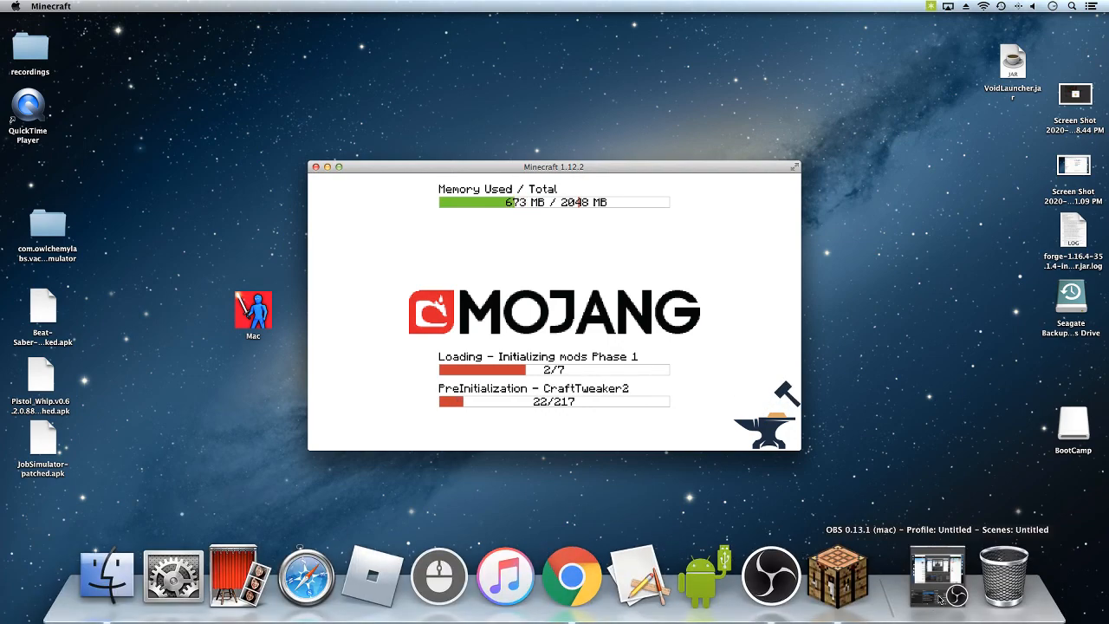
left_click(940, 598)
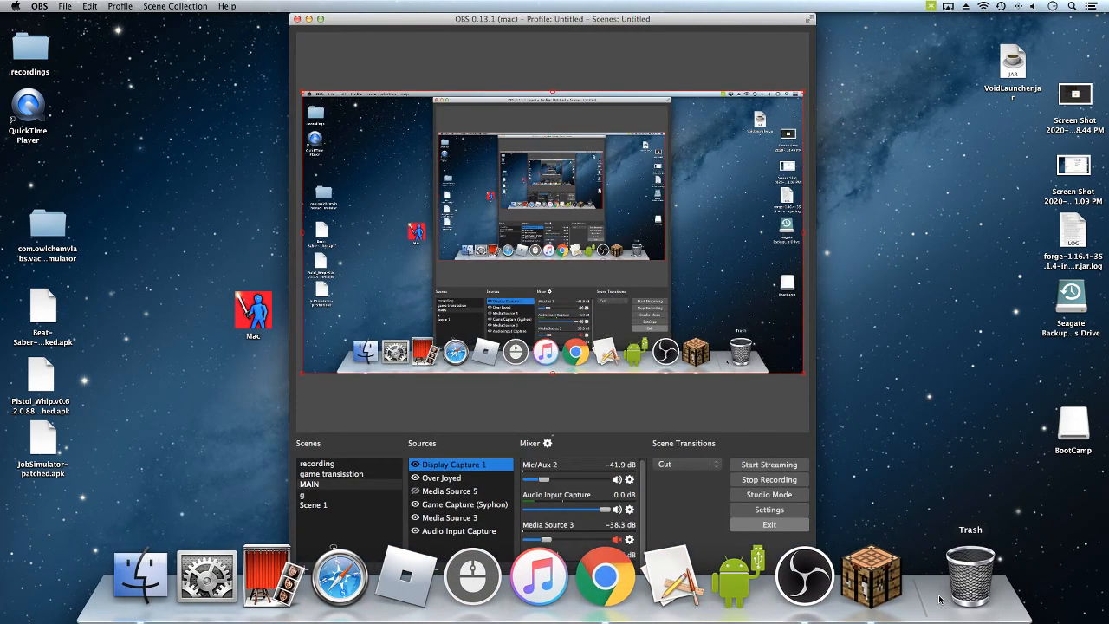